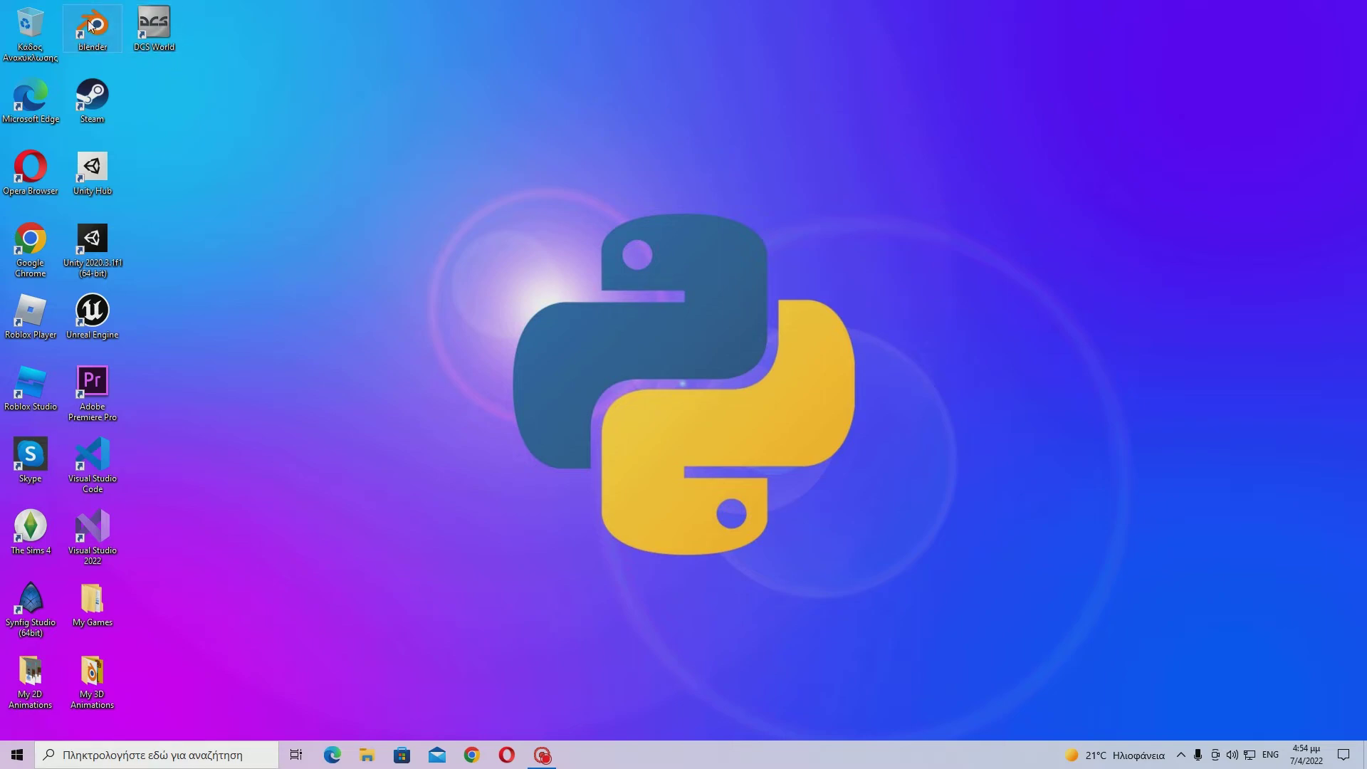
- Open Blender and dismiss the splash screen to reach the default scene
double_click(89, 27)
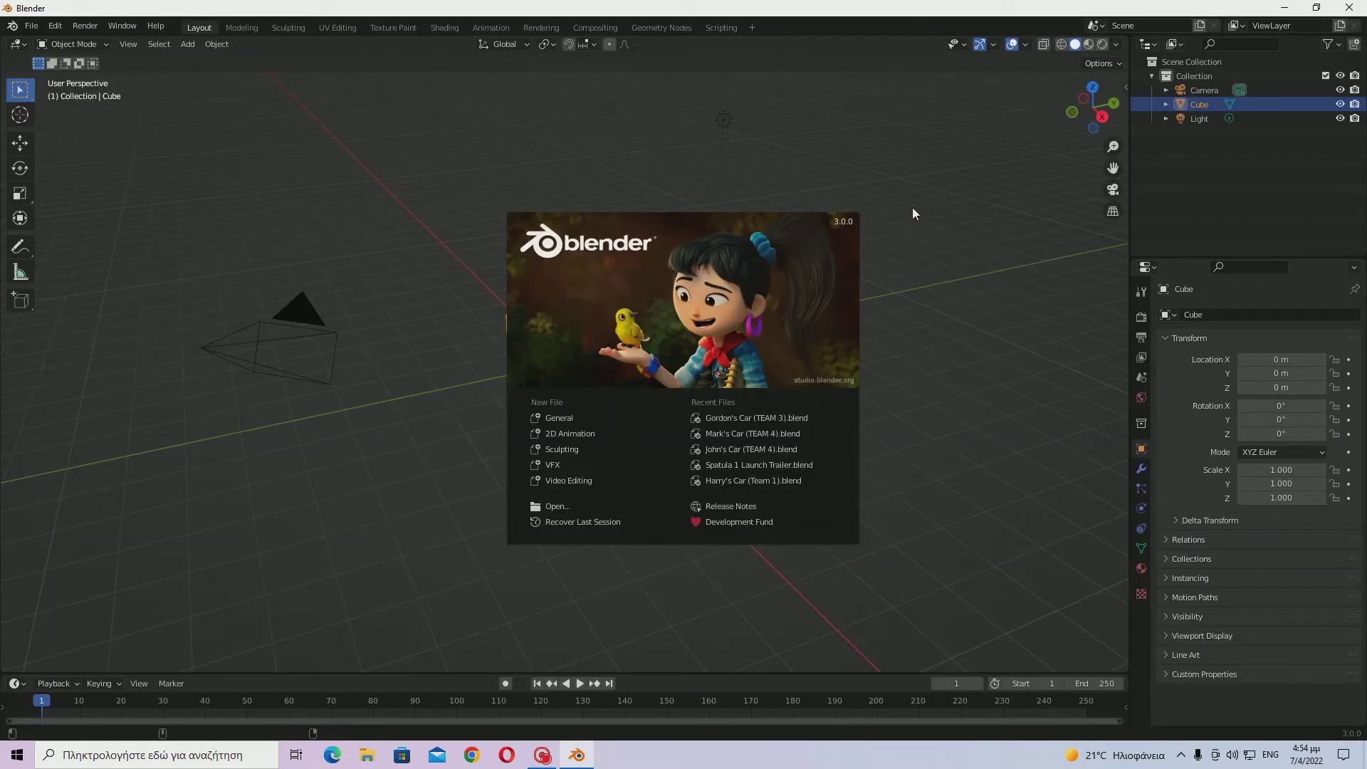
click(913, 209)
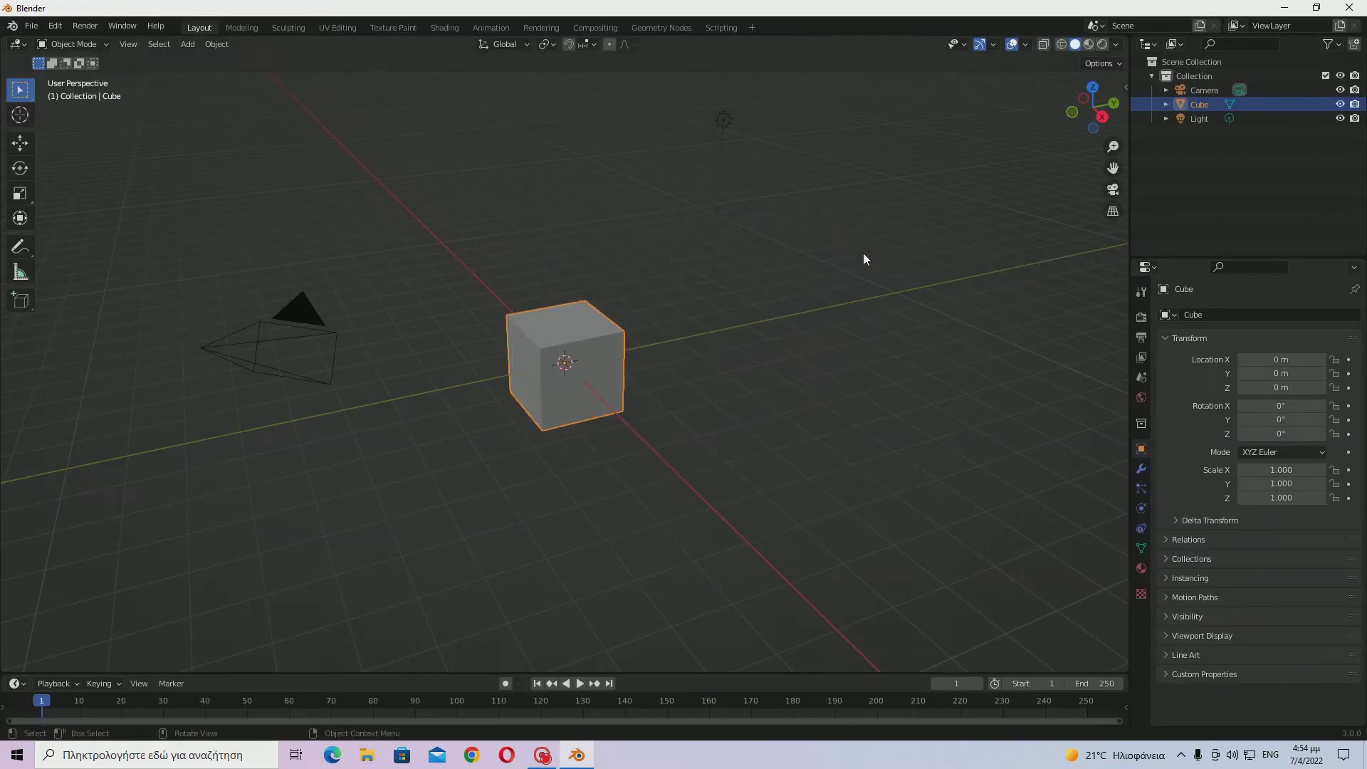
key(Delete)
middle_drag(537, 339, 585, 383)
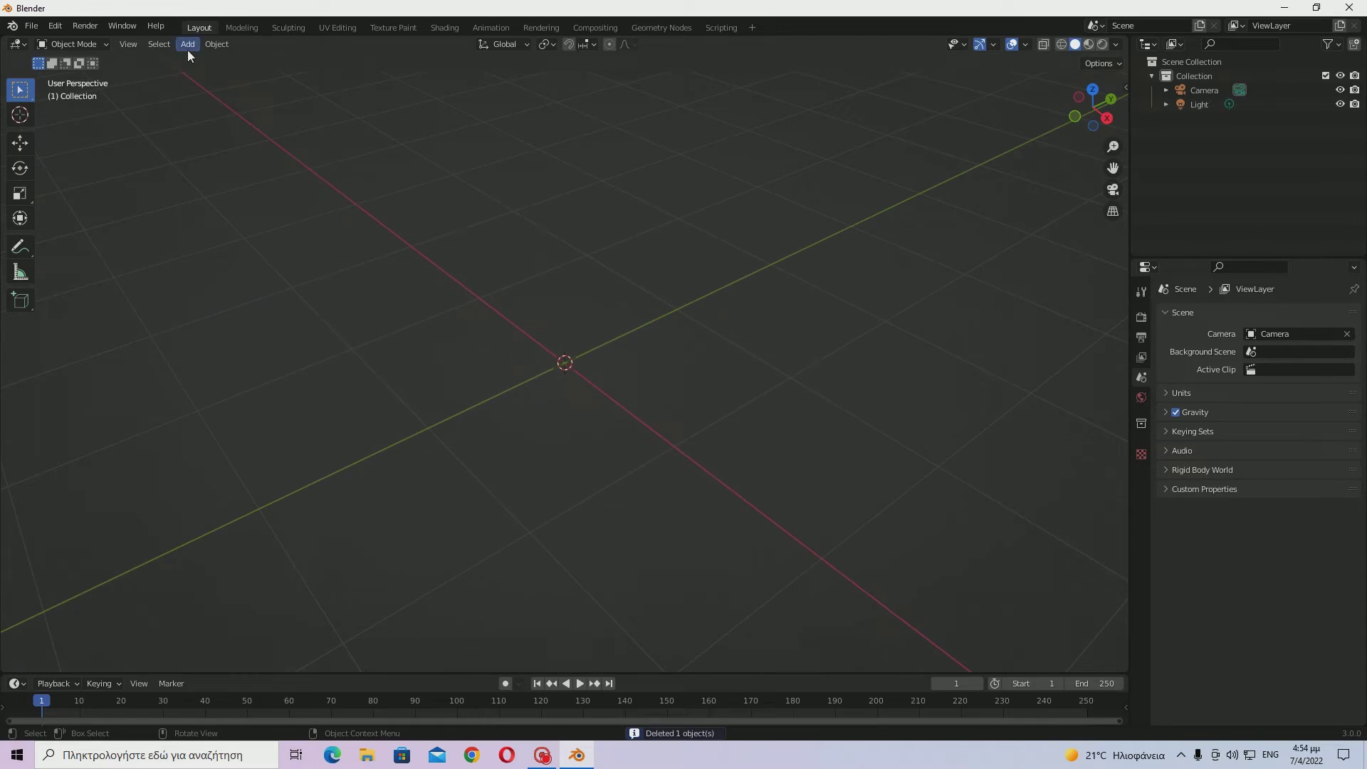
key(ctrl+z)
- Switch the viewport to rendered shading
scroll(668, 280, down, 5)
key(z)
click(673, 197)
- Set the default cube's material base colour to blue with hue 0.642, saturation 1.000 and value 1.000
click(1142, 568)
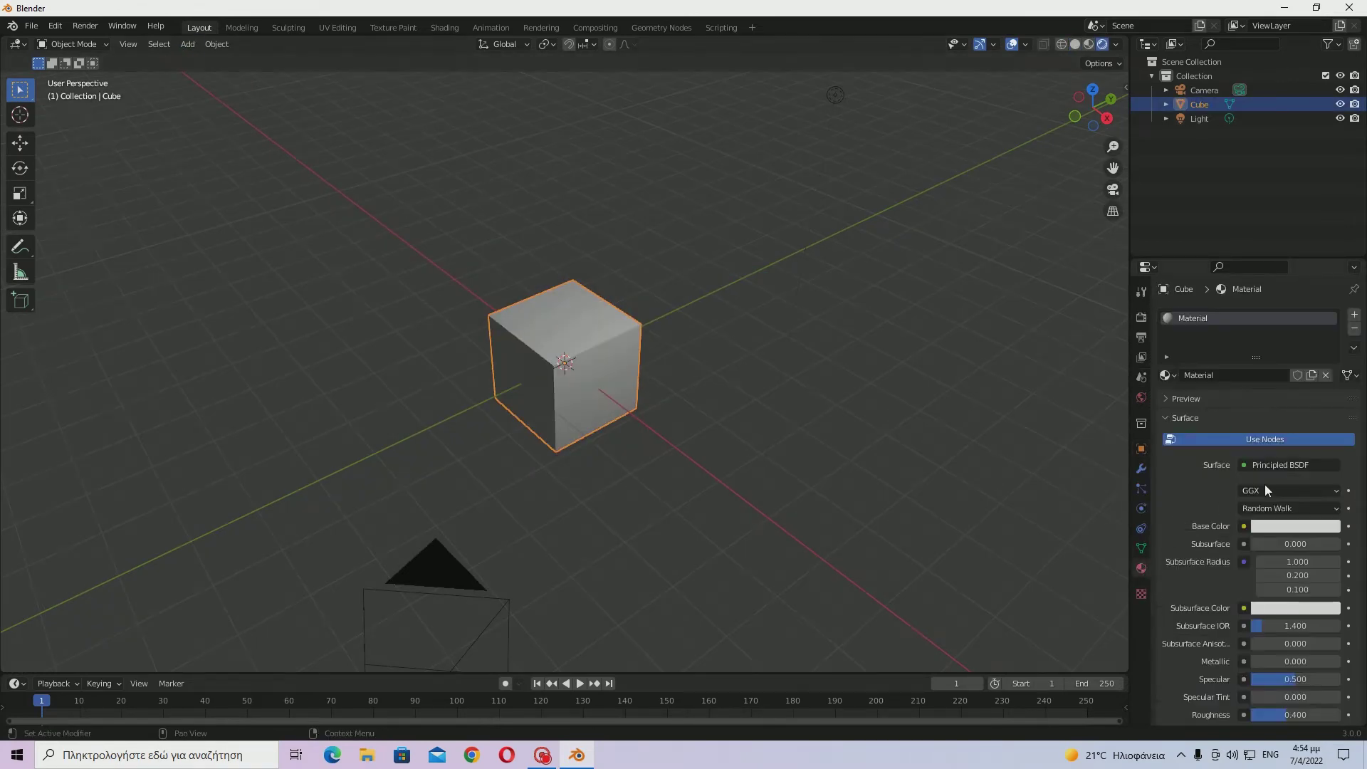
click(1286, 526)
key(ctrl+v)
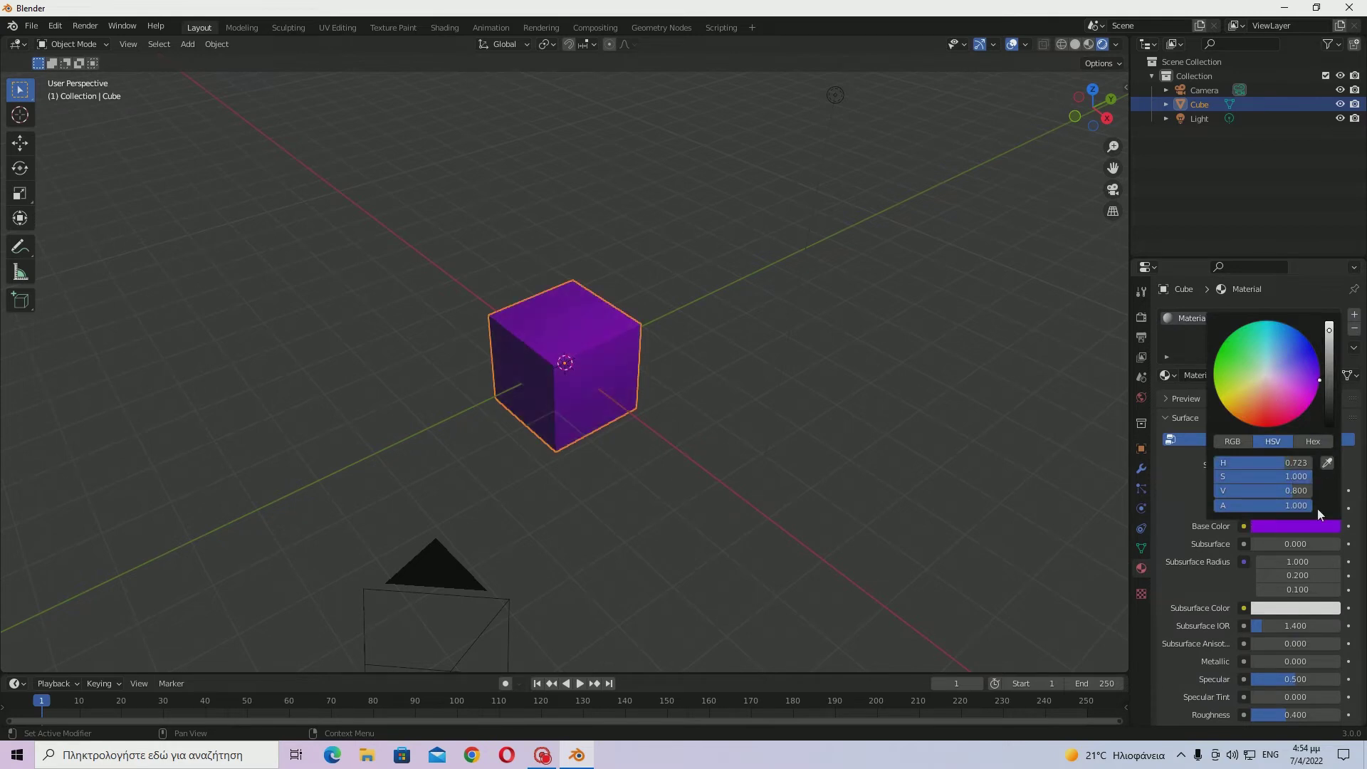
key(ctrl+v)
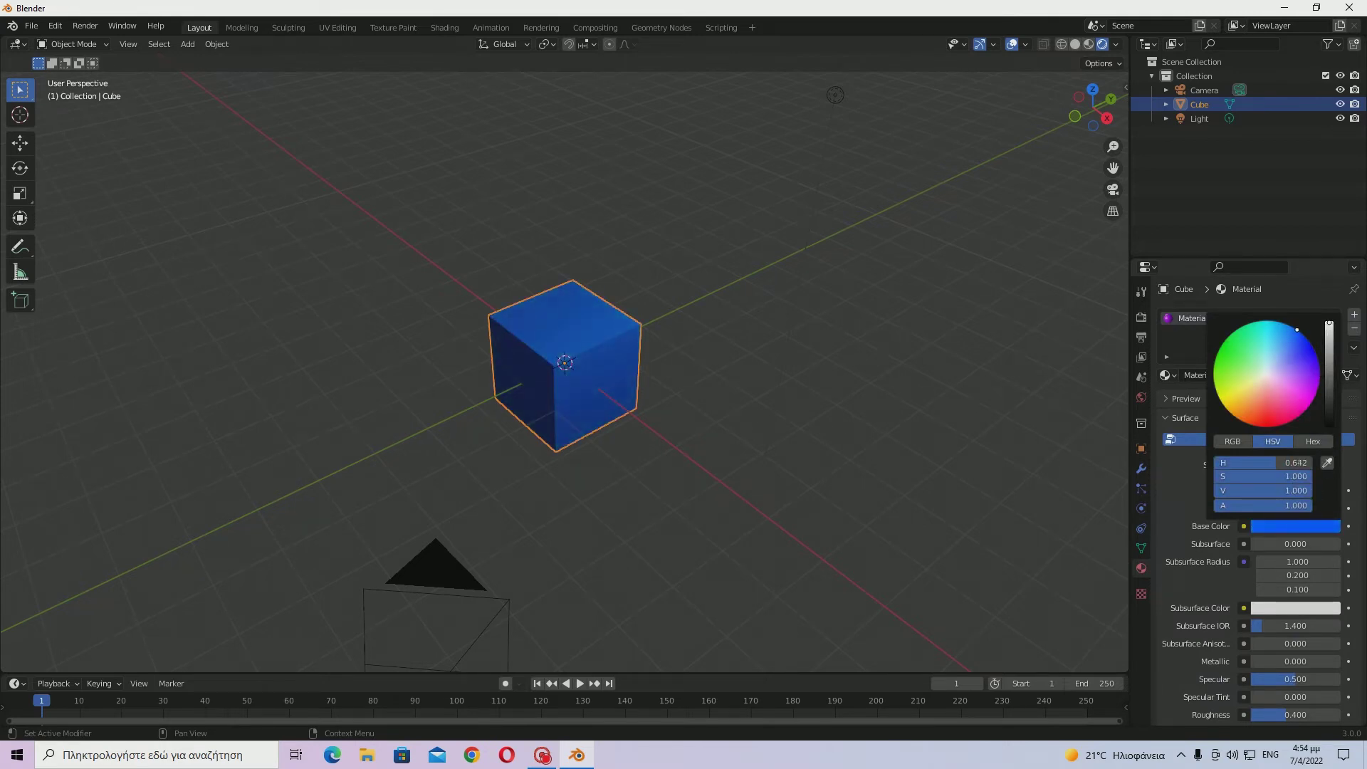
scroll(639, 354, up, 2)
scroll(541, 304, down, 2)
- Duplicate the blue cube in top view and place the copy diagonally from the original, towards positive X and Y
middle_drag(541, 304, 694, 297)
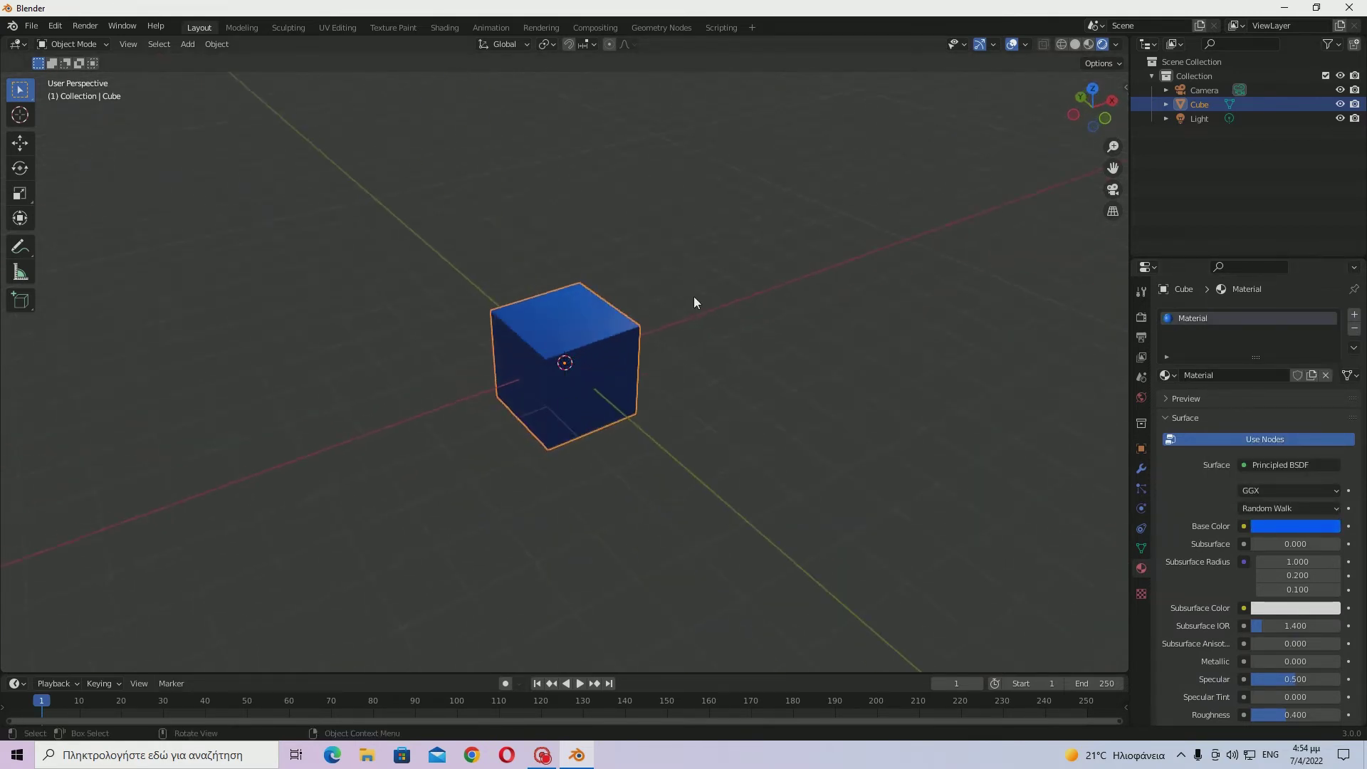
click(1093, 88)
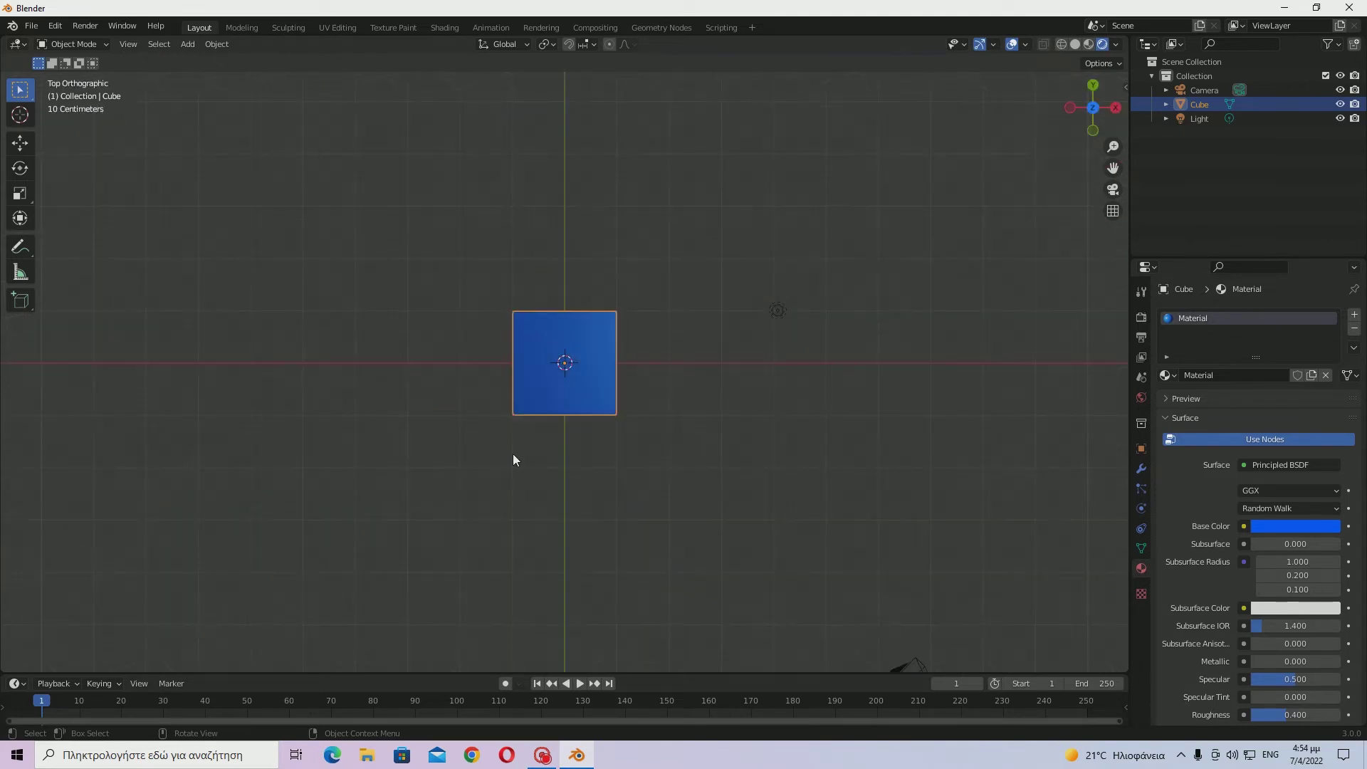
key(shift+d)
click(639, 344)
mouse_move(640, 345)
middle_down()
mouse_move(609, 377)
mouse_move(669, 413)
mouse_move(644, 326)
middle_up()
scroll(644, 326, up, 5)
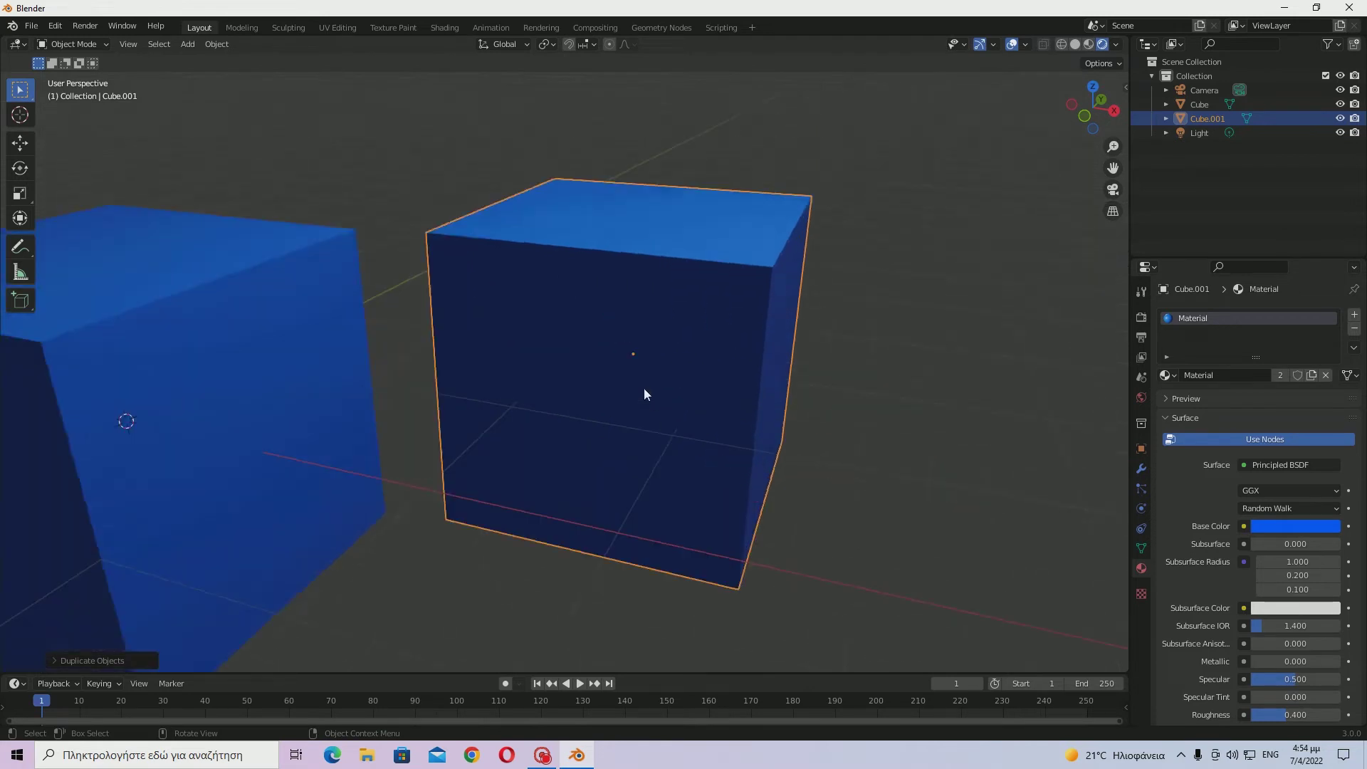
- Try other base colours on the duplicate cube's shared material, ending back on blue
middle_drag(617, 412, 584, 403)
click(1279, 527)
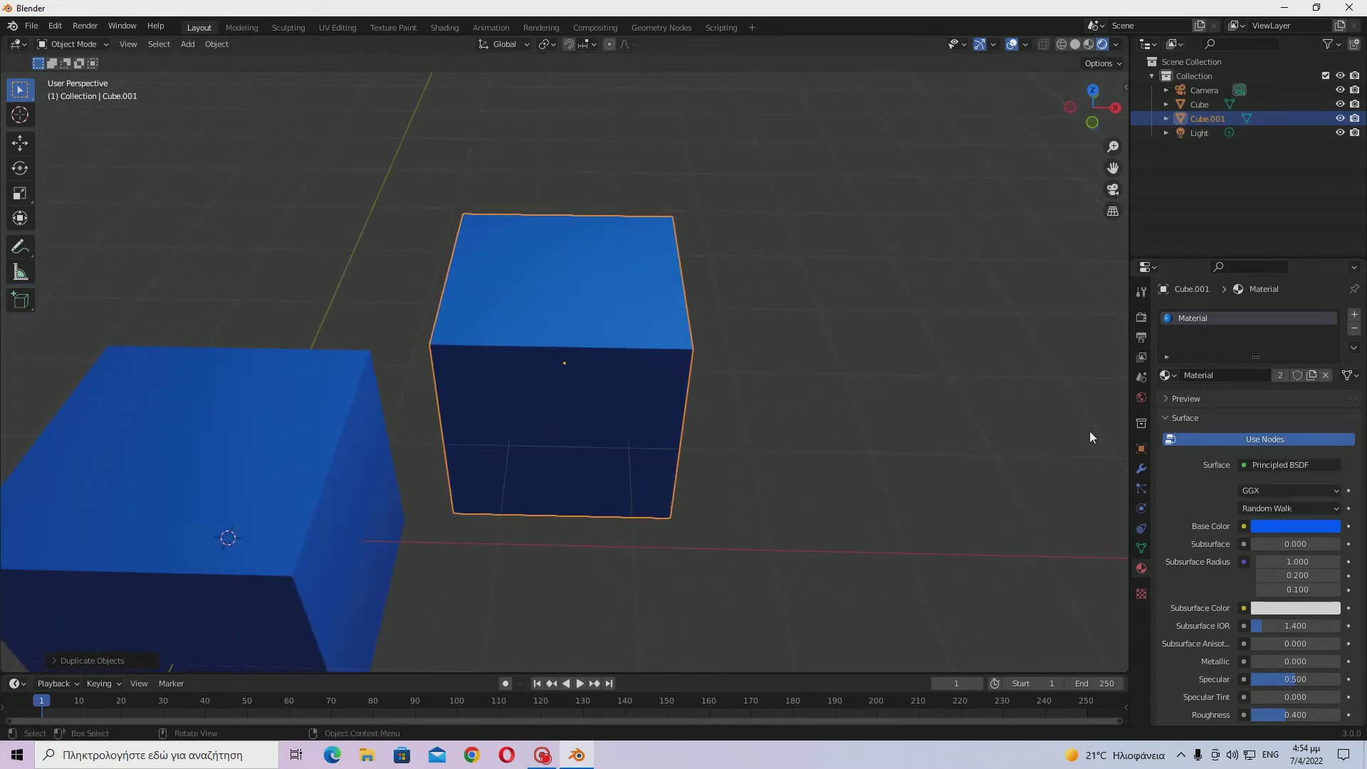
click(1282, 526)
mouse_move(1239, 358)
mouse_down()
mouse_move(1216, 354)
mouse_move(1318, 364)
mouse_move(1278, 324)
mouse_move(1298, 330)
mouse_up()
- Try other base colours on the original cube's shared material, ending back on blue
click(395, 491)
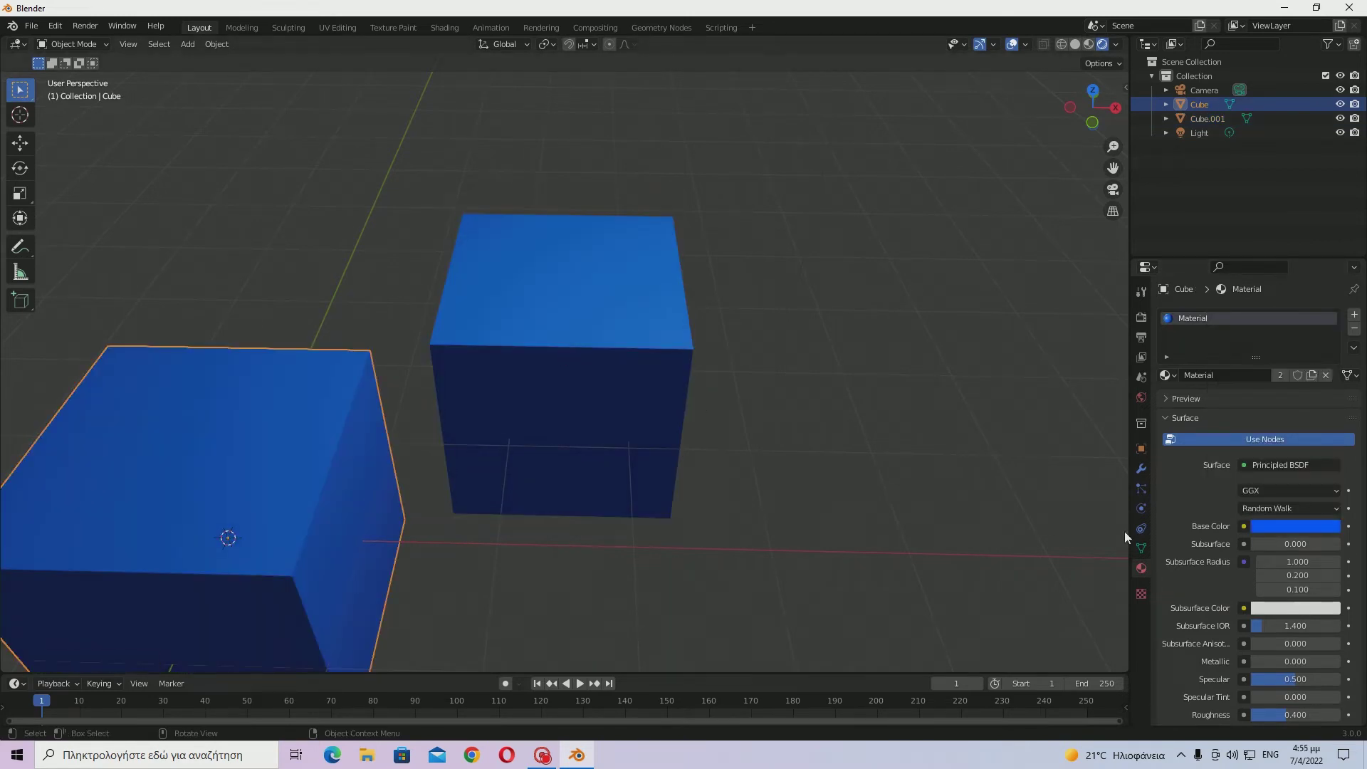
click(1297, 526)
click(1222, 401)
mouse_move(1221, 401)
mouse_down()
mouse_move(1217, 355)
mouse_move(1296, 330)
mouse_move(1243, 329)
mouse_move(1296, 329)
mouse_up()
mouse_move(827, 467)
middle_down()
mouse_move(570, 427)
mouse_move(596, 494)
mouse_move(818, 453)
middle_up()
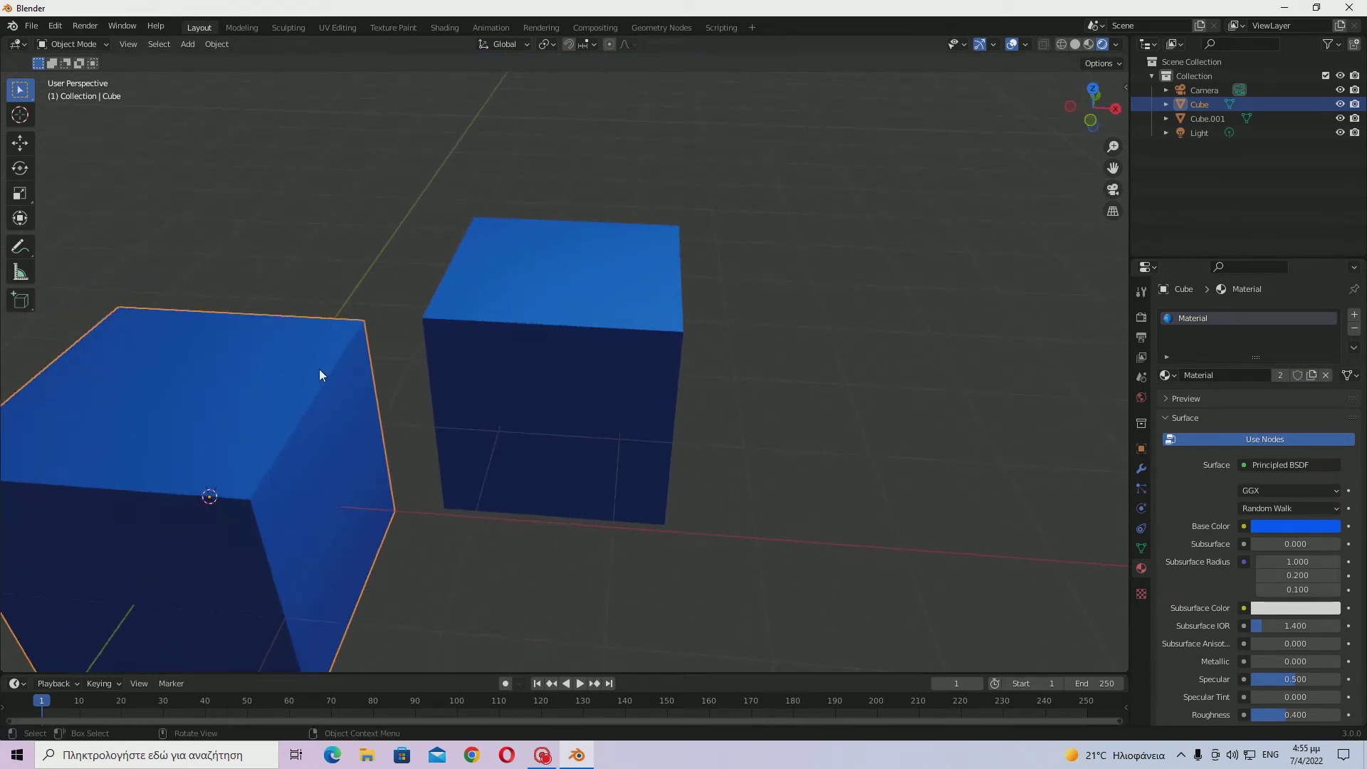
click(482, 335)
key(KP_Decimal)
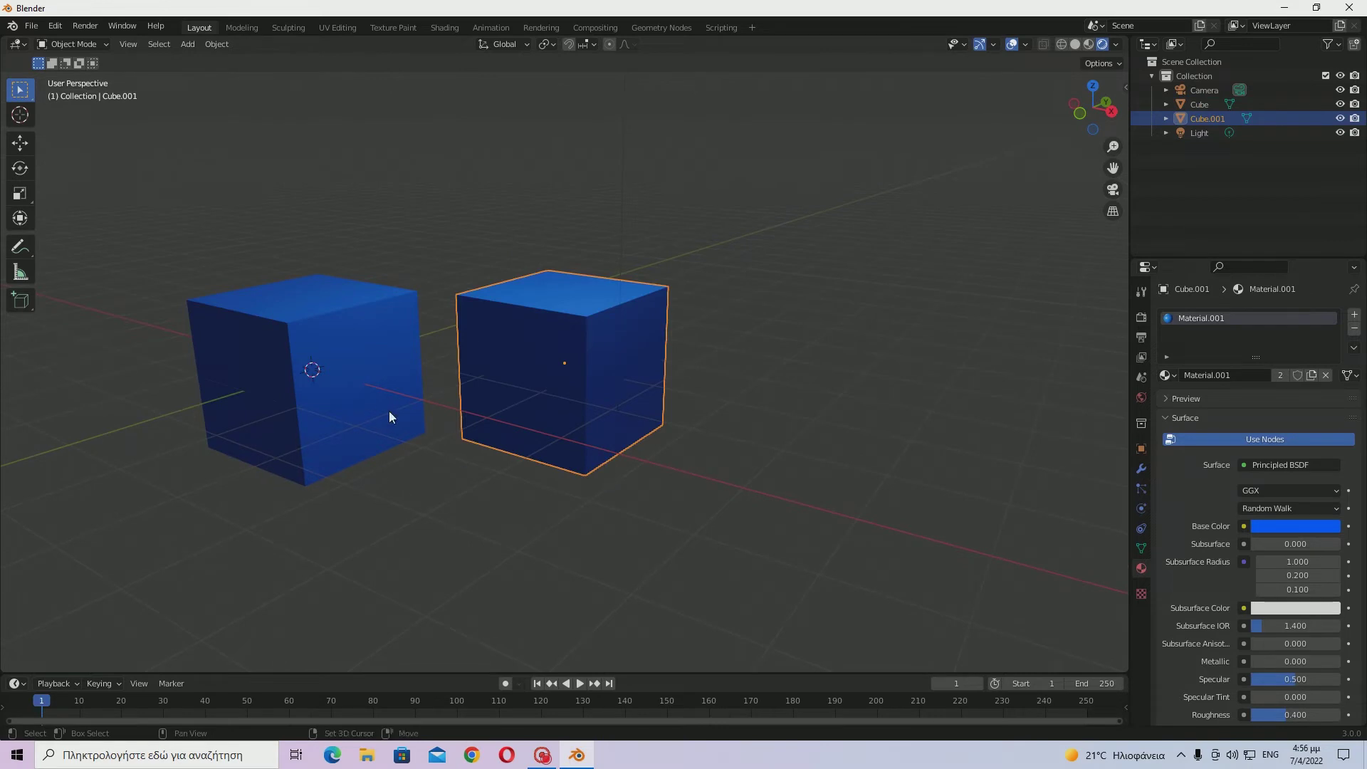
shift+middle_drag(389, 411, 630, 473)
drag(567, 418, 826, 544)
key(KP_Decimal)
middle_drag(753, 494, 742, 537)
key(alt+a)
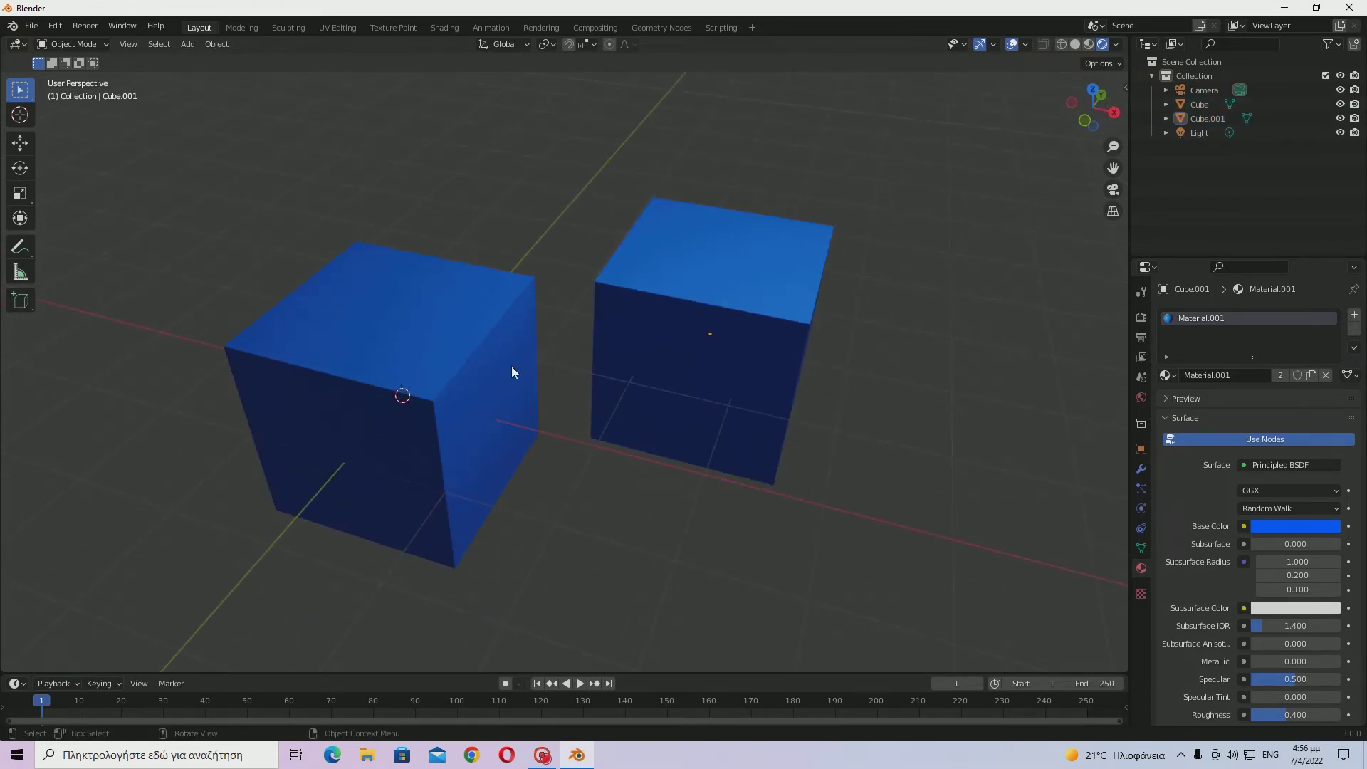
- Make the original cube single-user with the Object & Data & Materials option
click(425, 355)
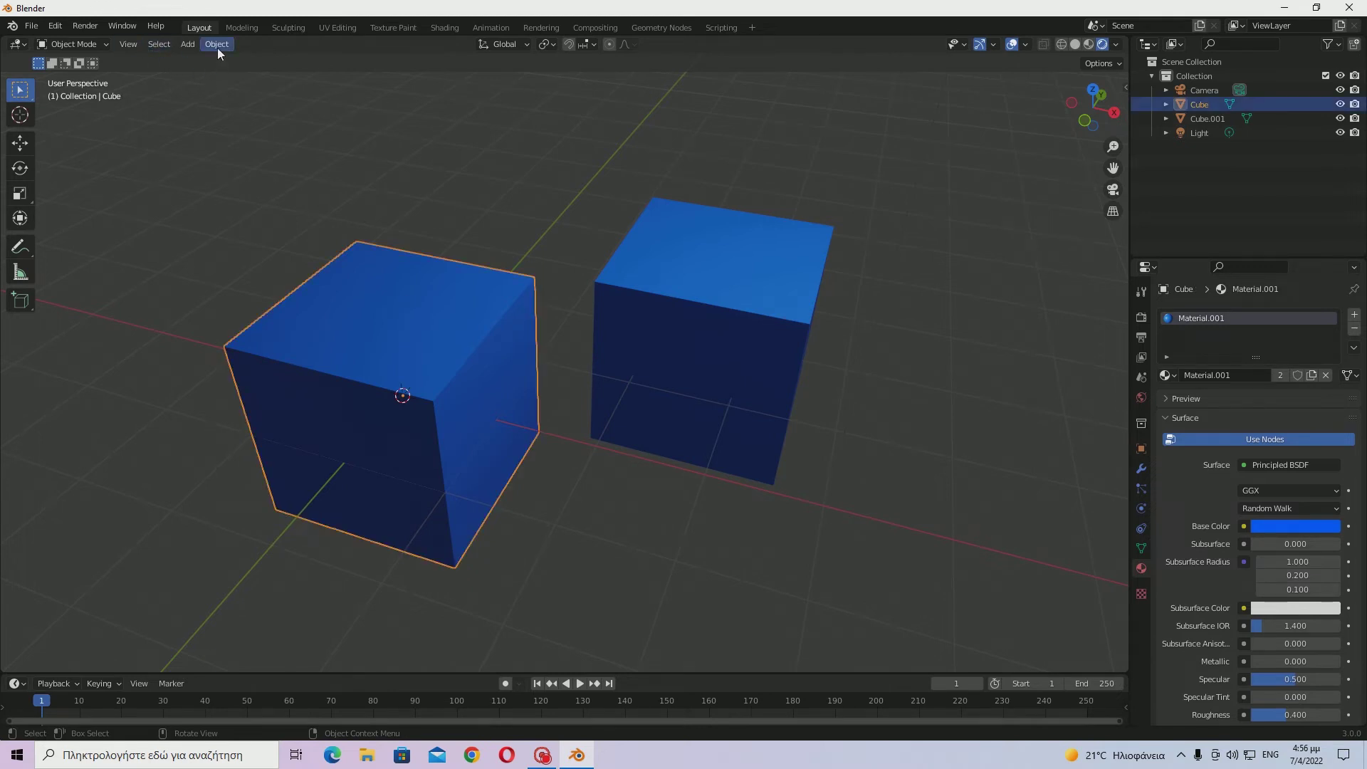
click(1295, 525)
drag(1253, 390, 1214, 364)
click(210, 45)
click(209, 45)
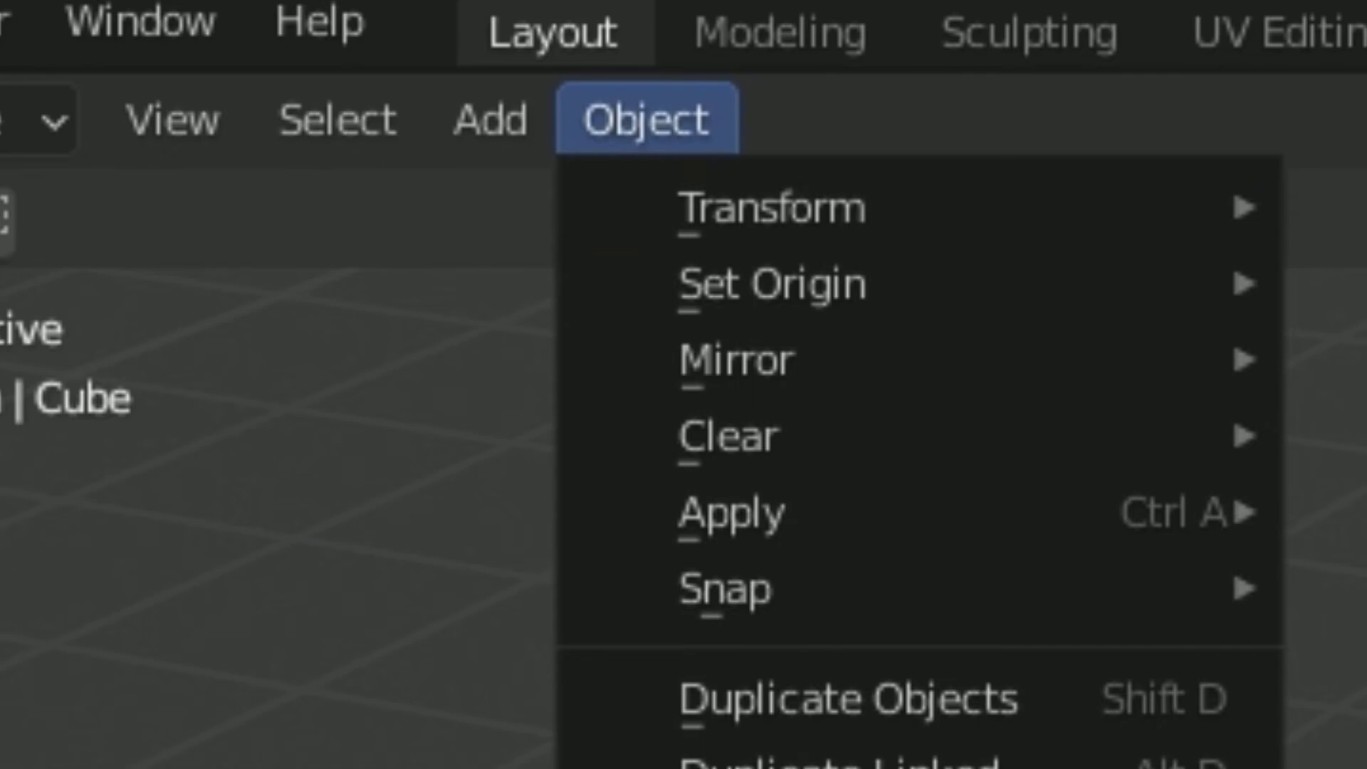
mouse_move(564, 245)
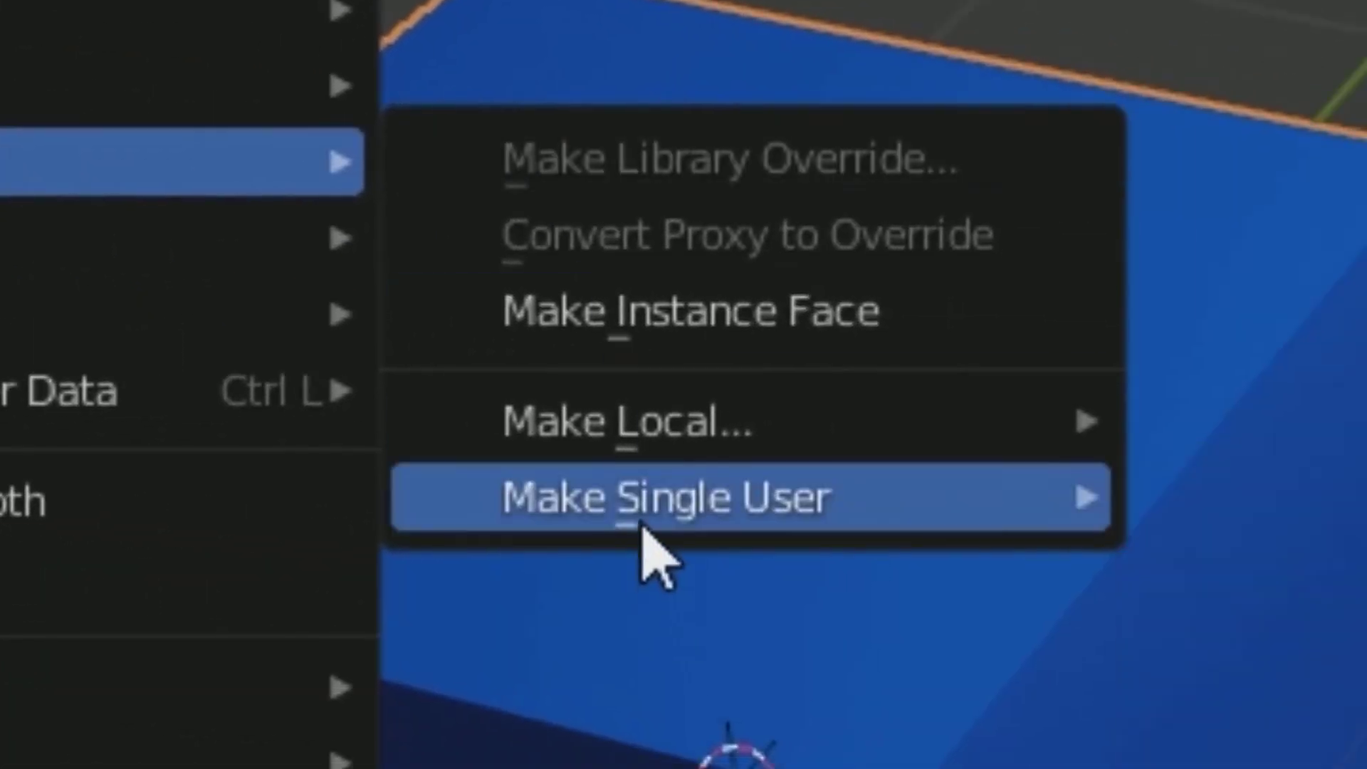
mouse_move(1282, 570)
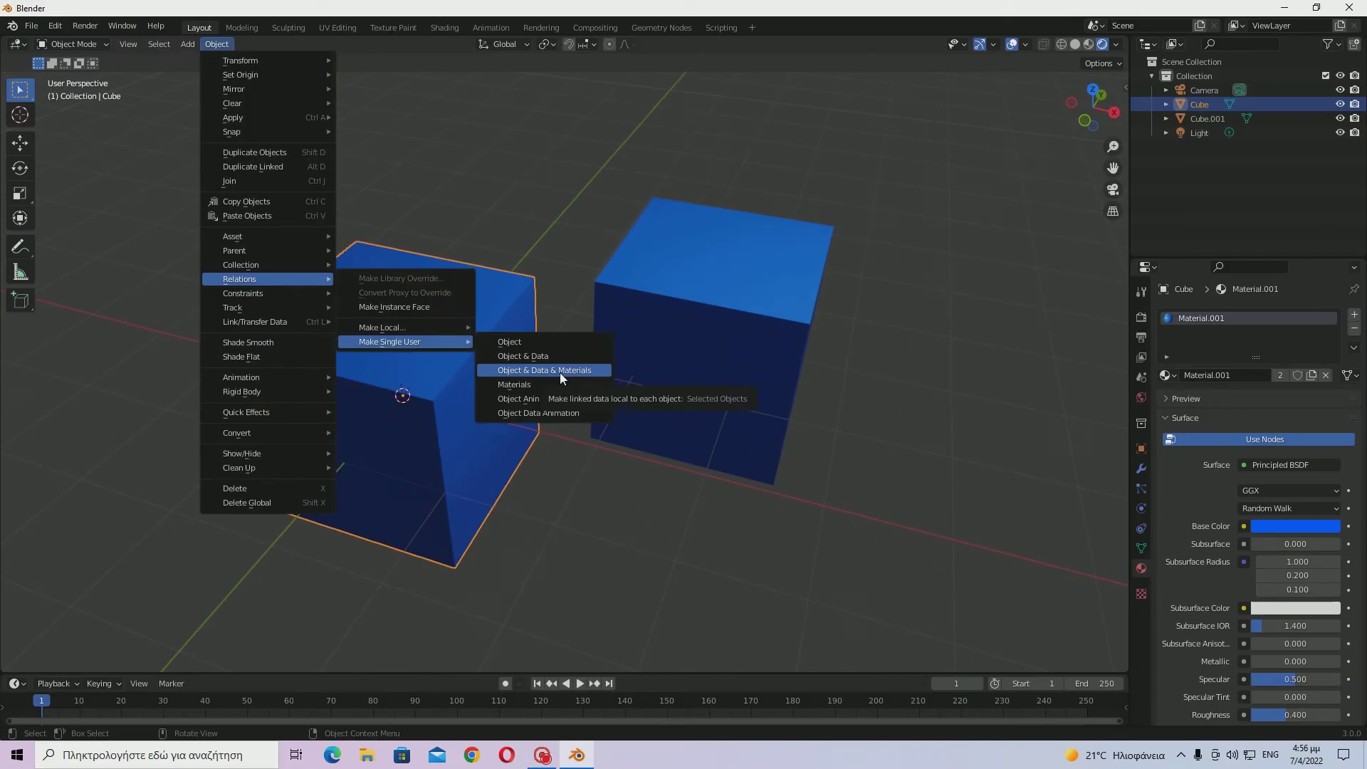
click(475, 335)
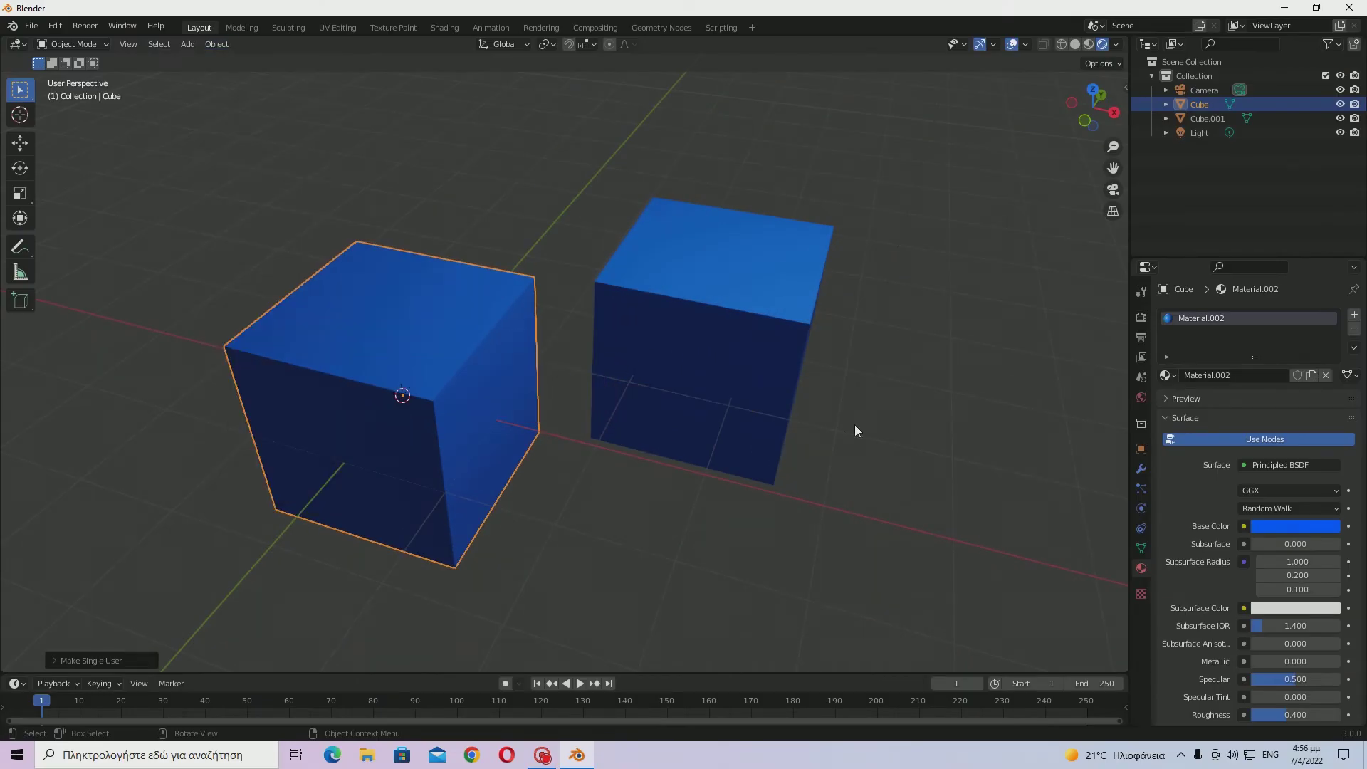
- Test the original cube's own material by varying its base colour, then restore the blue
click(1274, 525)
click(1262, 365)
drag(1262, 365, 1222, 344)
key(Escape)
middle_drag(799, 381, 671, 297)
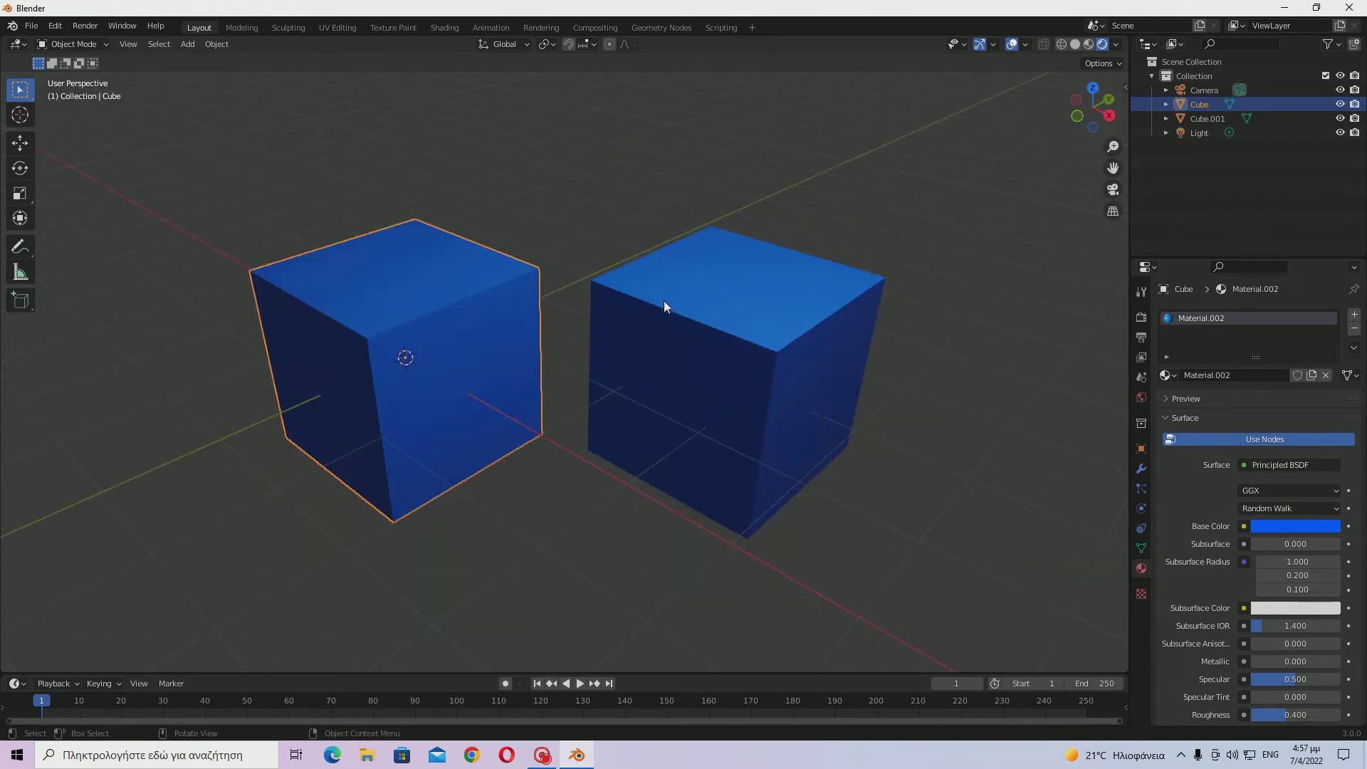
click(1283, 526)
click(1275, 333)
key(Escape)
- Duplicate the original cube in top view and place the copy diagonally from it, towards negative X and positive Y
click(1093, 87)
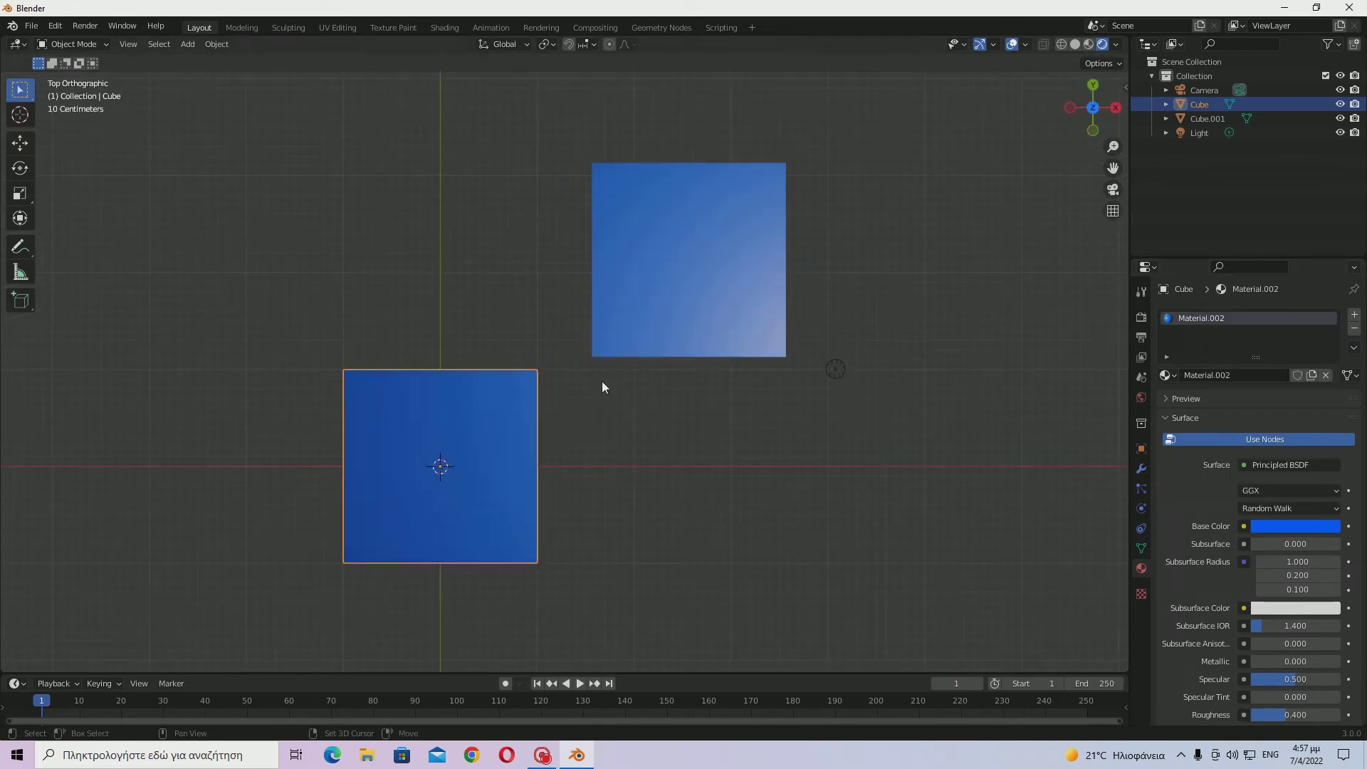
key(shift+d)
click(395, 187)
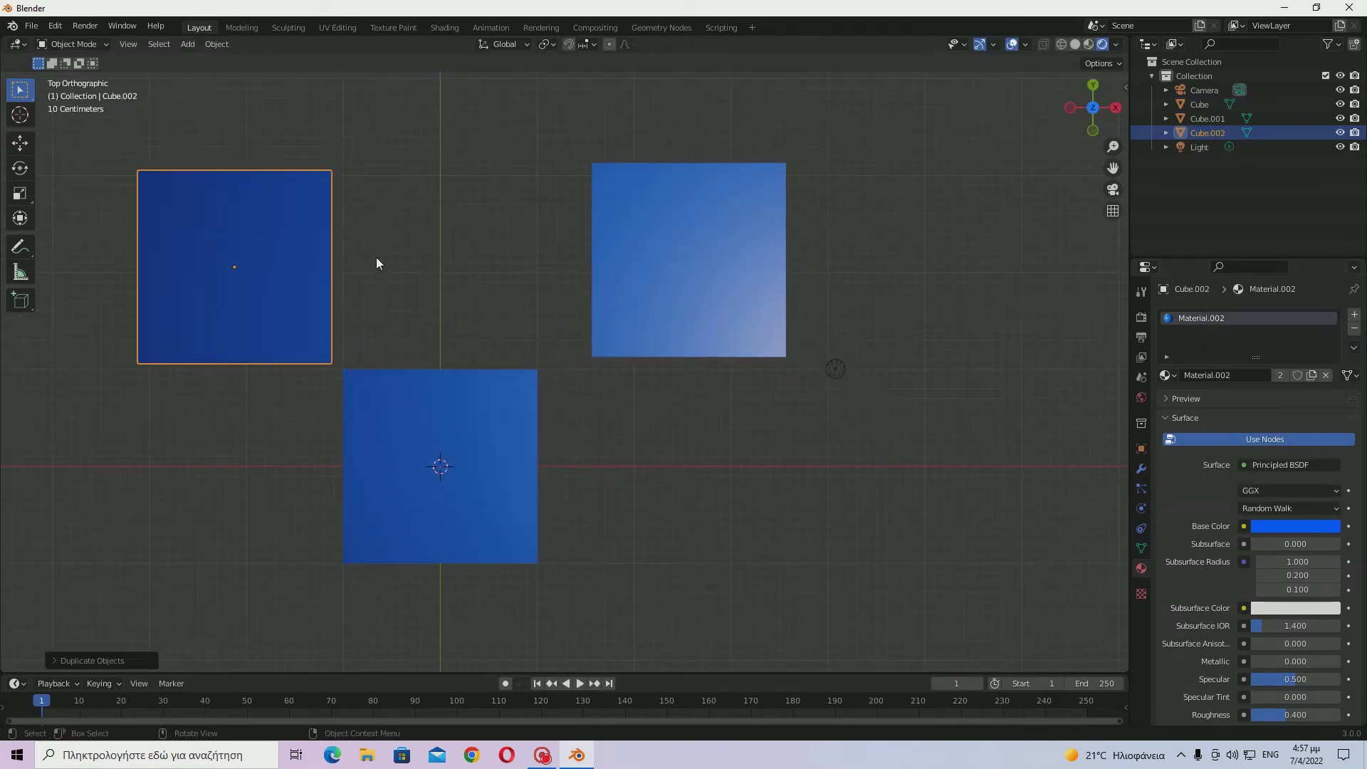
click(1295, 527)
- Make the newest duplicate cube single-user with the Object & Data & Materials option
middle_drag(235, 403, 369, 470)
click(207, 45)
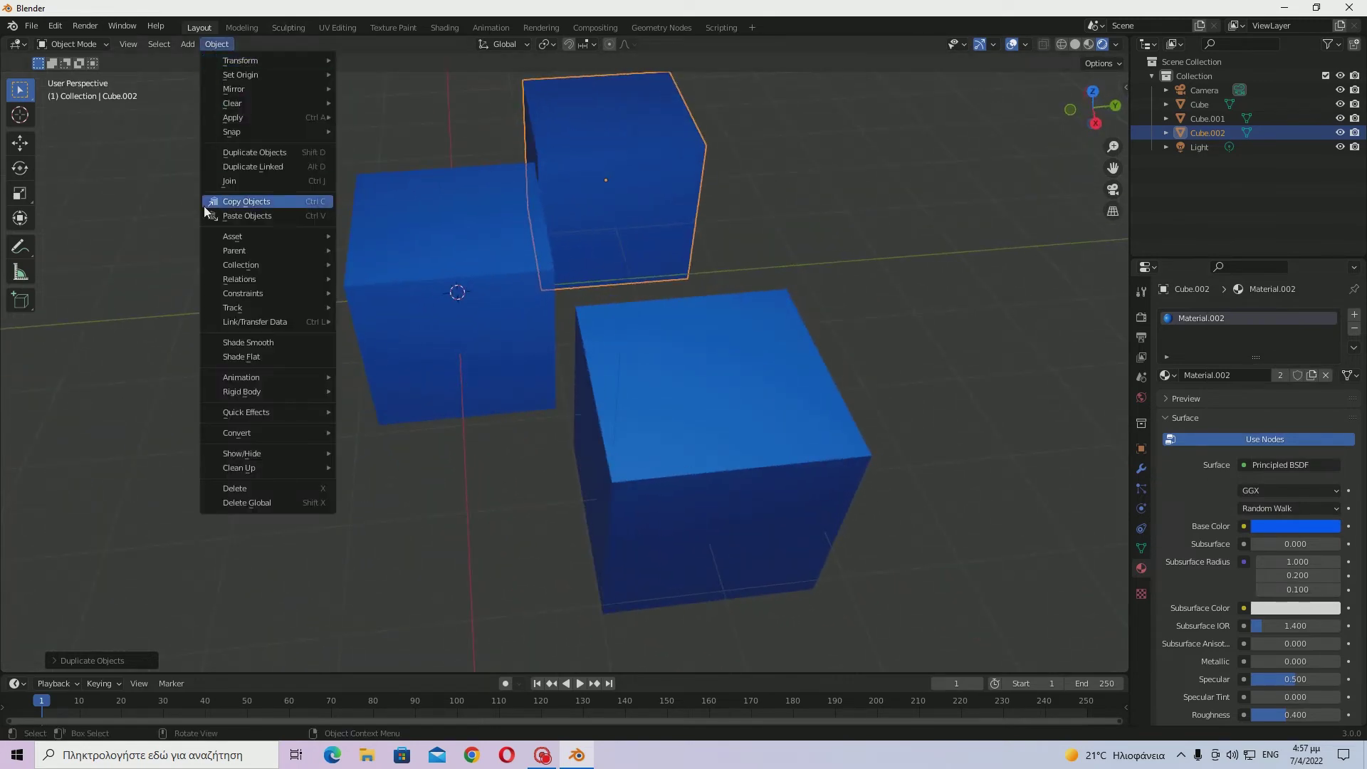
mouse_move(270, 254)
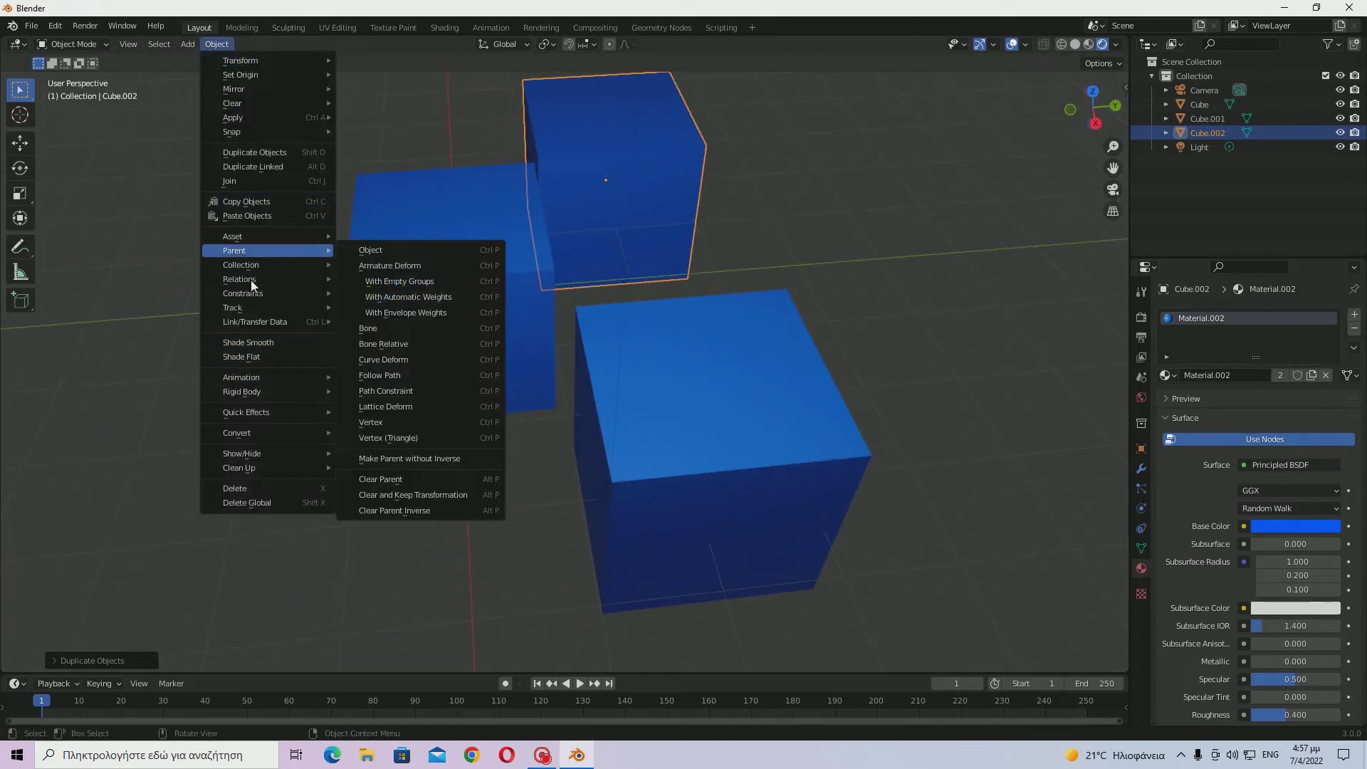
mouse_move(241, 280)
mouse_move(374, 349)
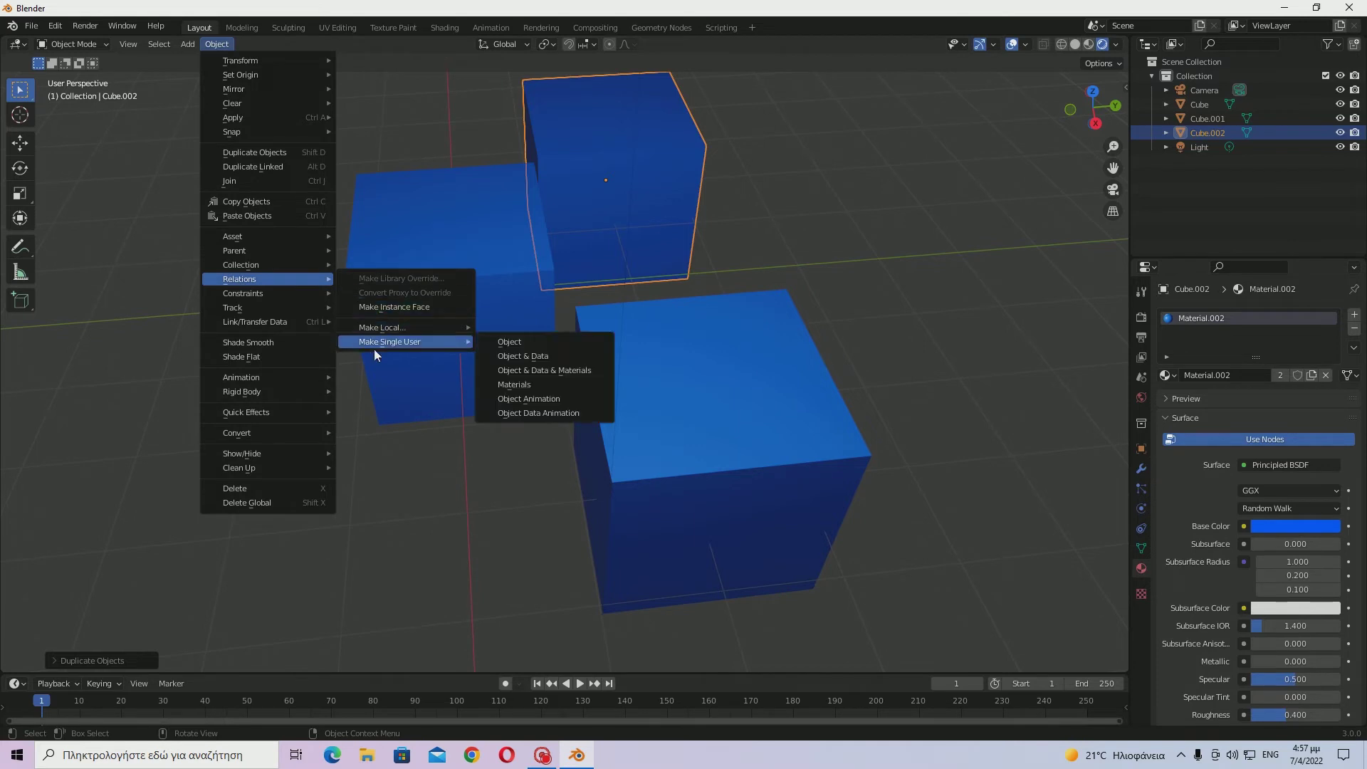
click(530, 370)
- Apply Make Single User to the first duplicate cube, Cube.001, to separate its materials
click(669, 402)
click(217, 44)
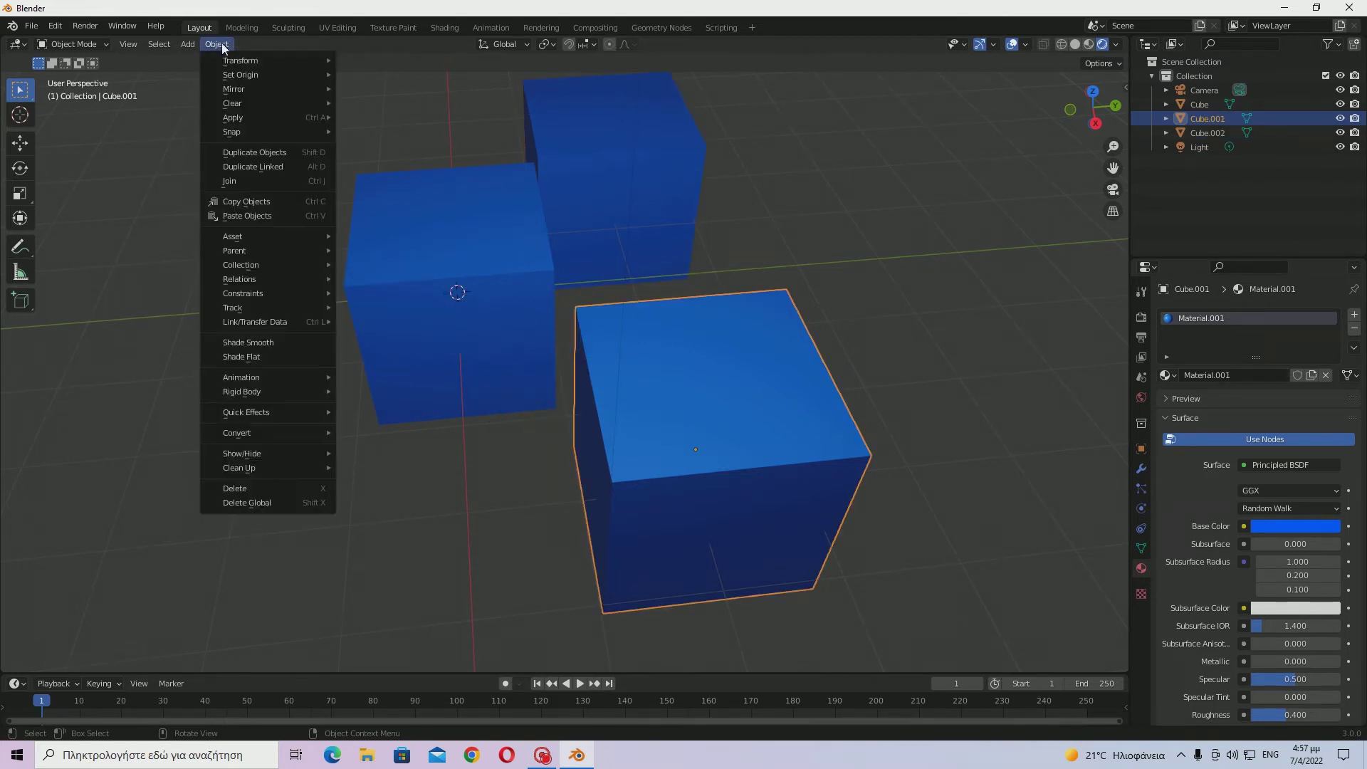
mouse_move(250, 62)
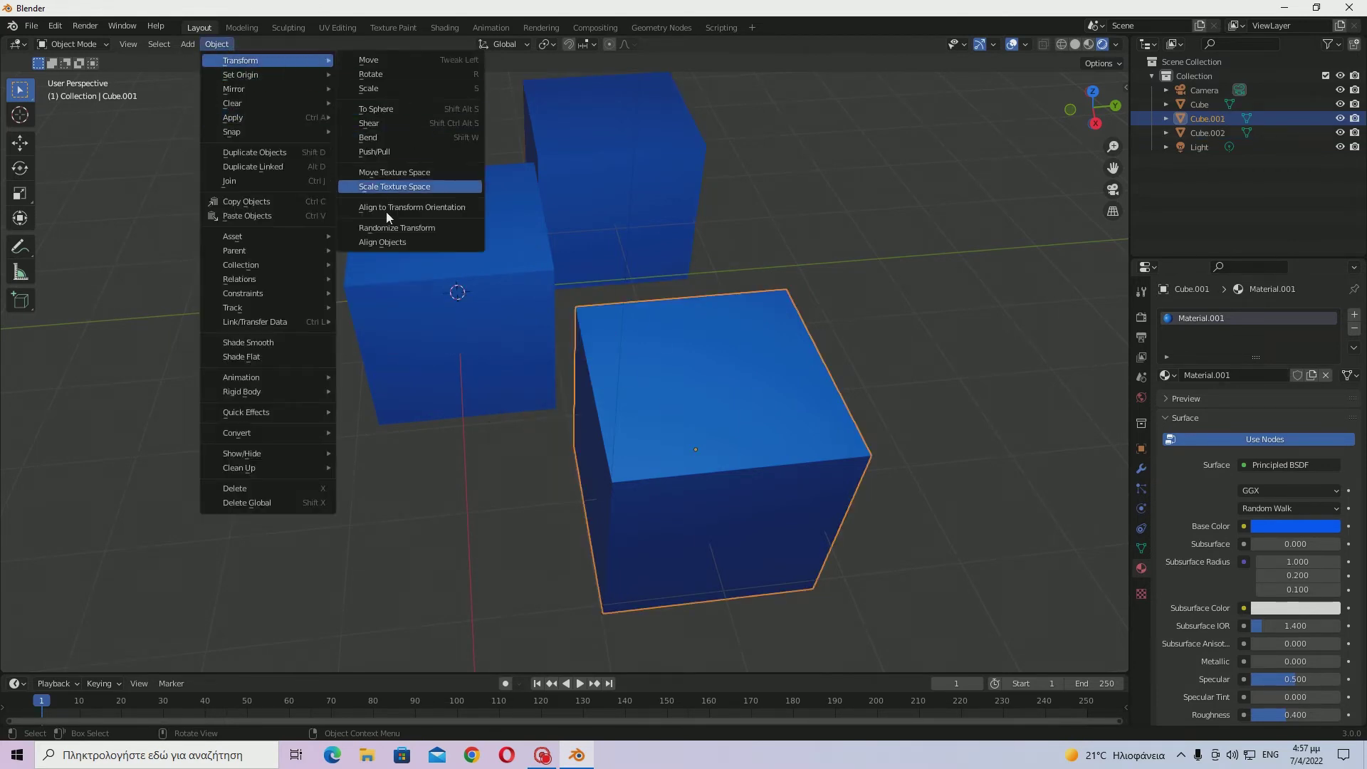
mouse_move(257, 324)
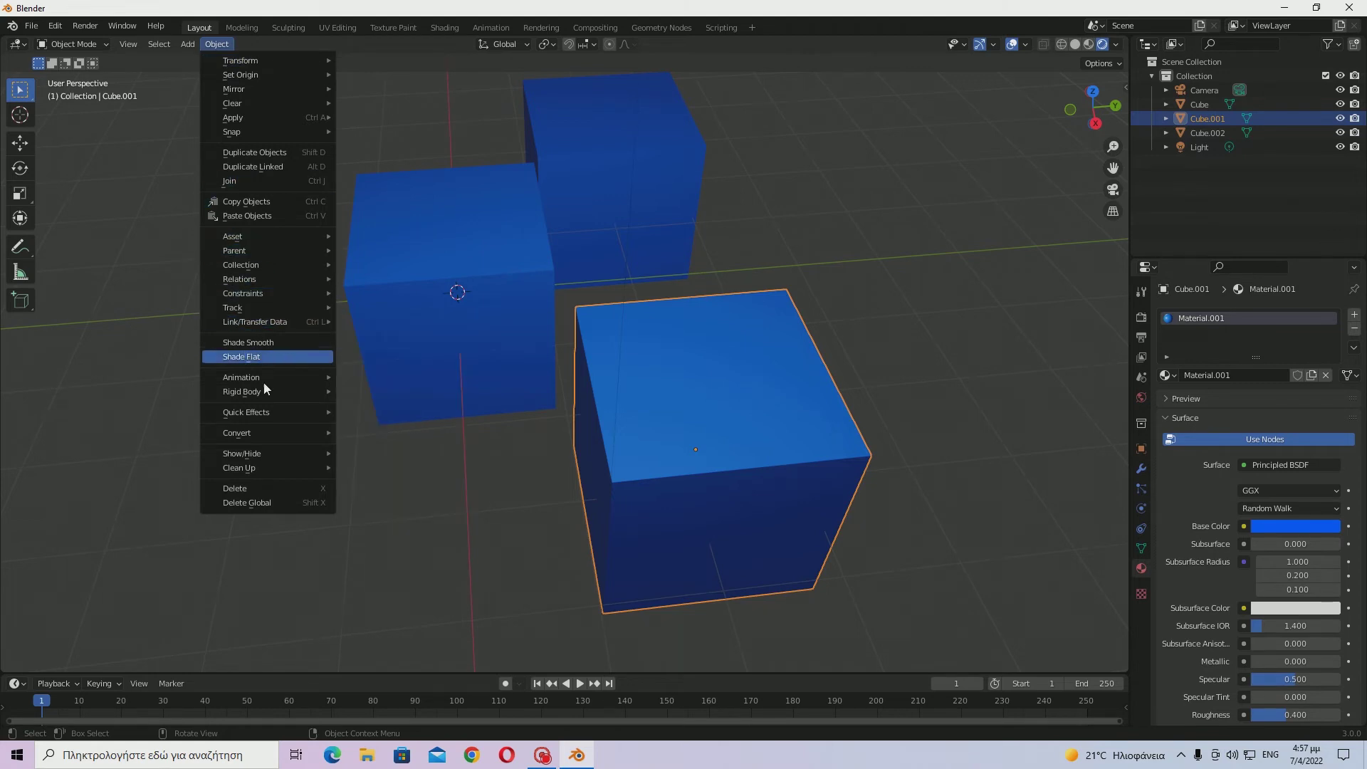
mouse_move(242, 237)
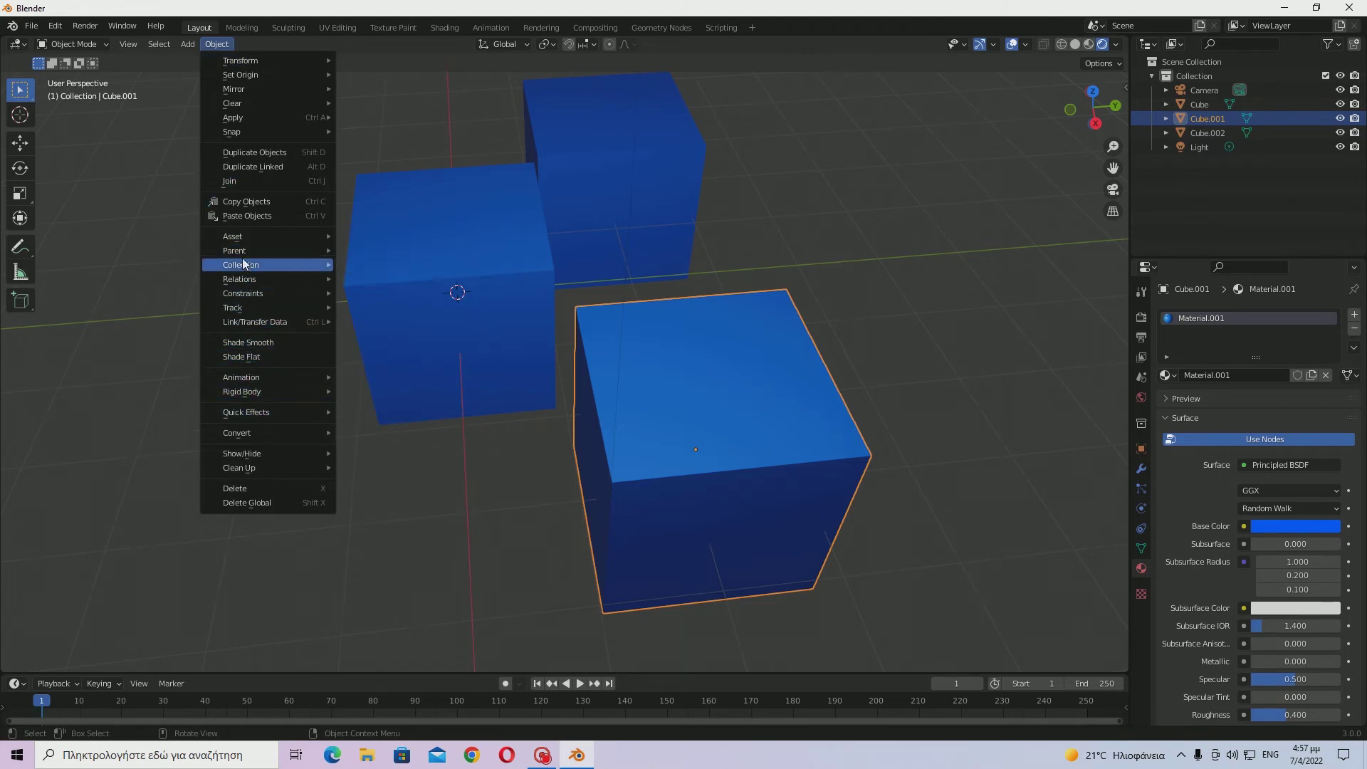
mouse_move(245, 280)
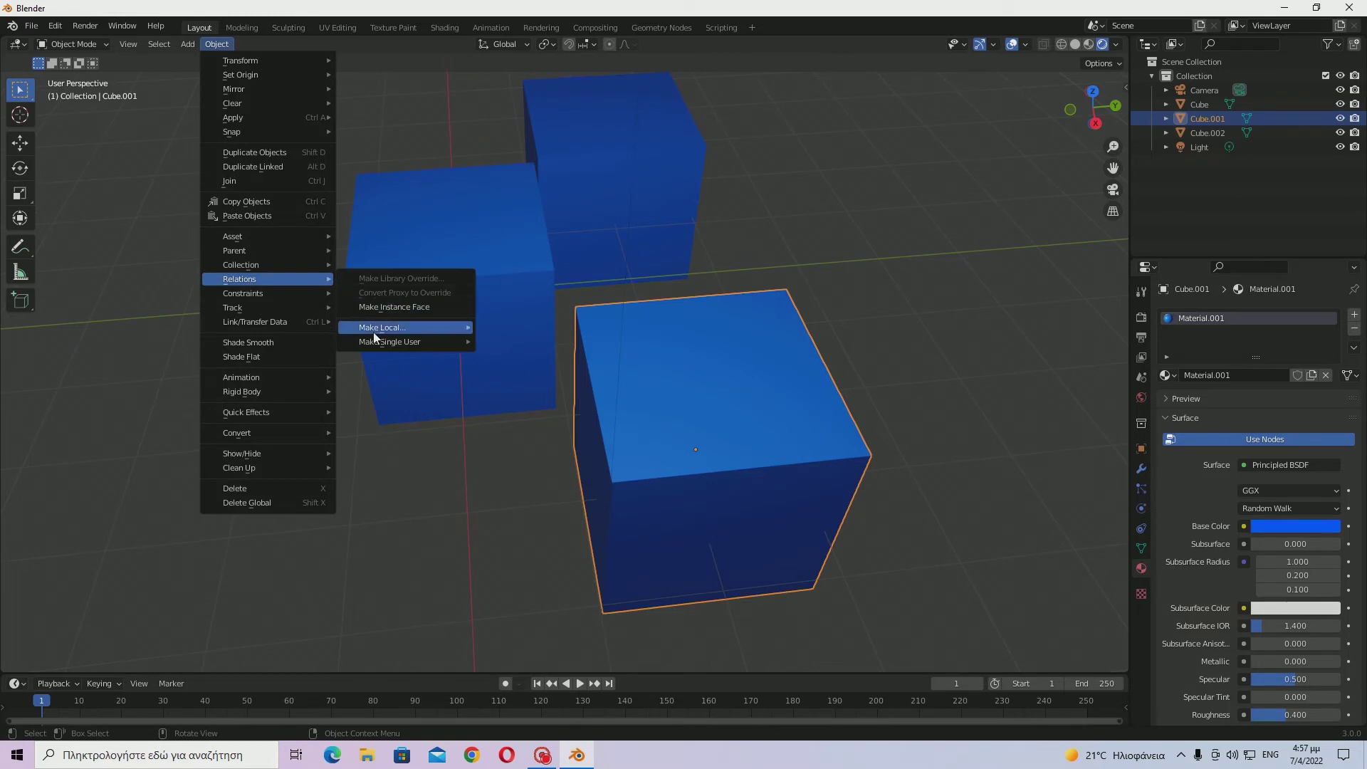
mouse_move(392, 339)
click(549, 386)
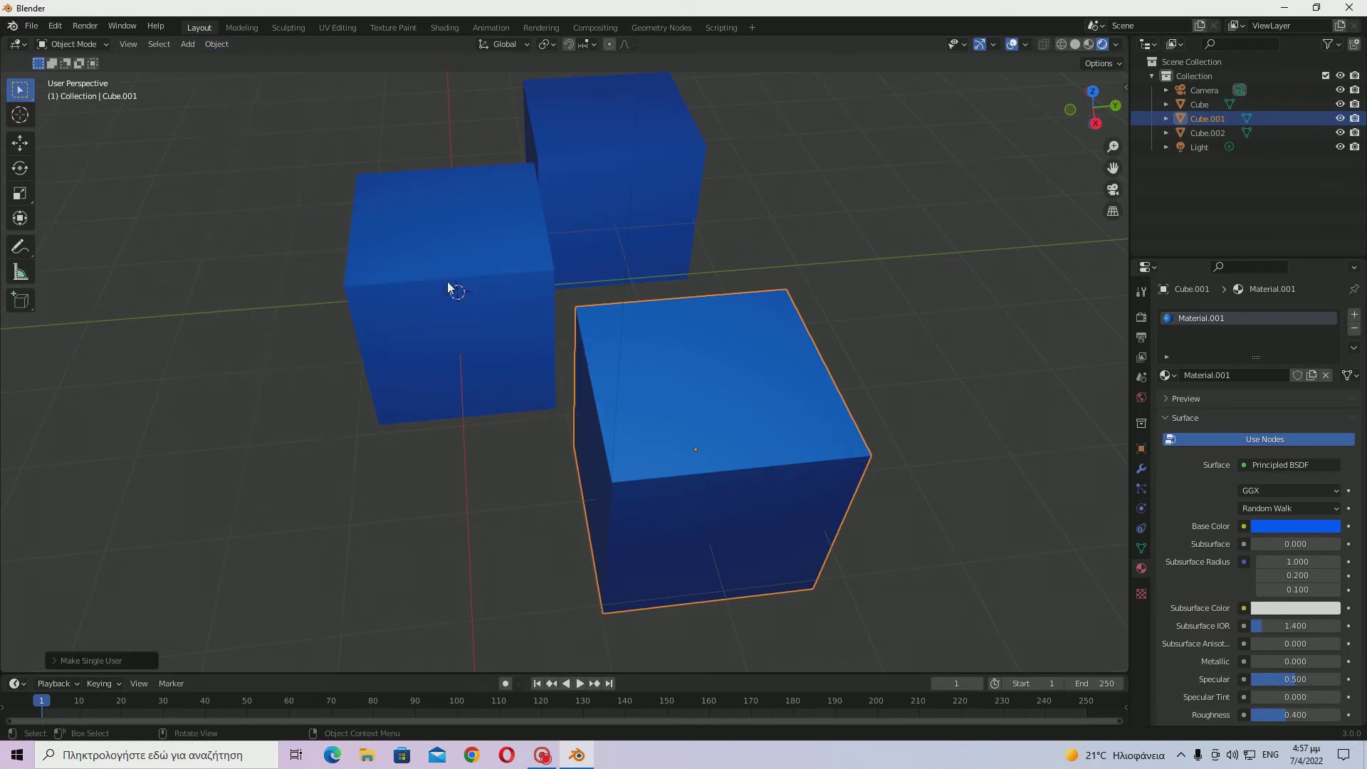
- Set the original cube's material base colour to bright green
click(432, 305)
click(1292, 526)
click(1276, 421)
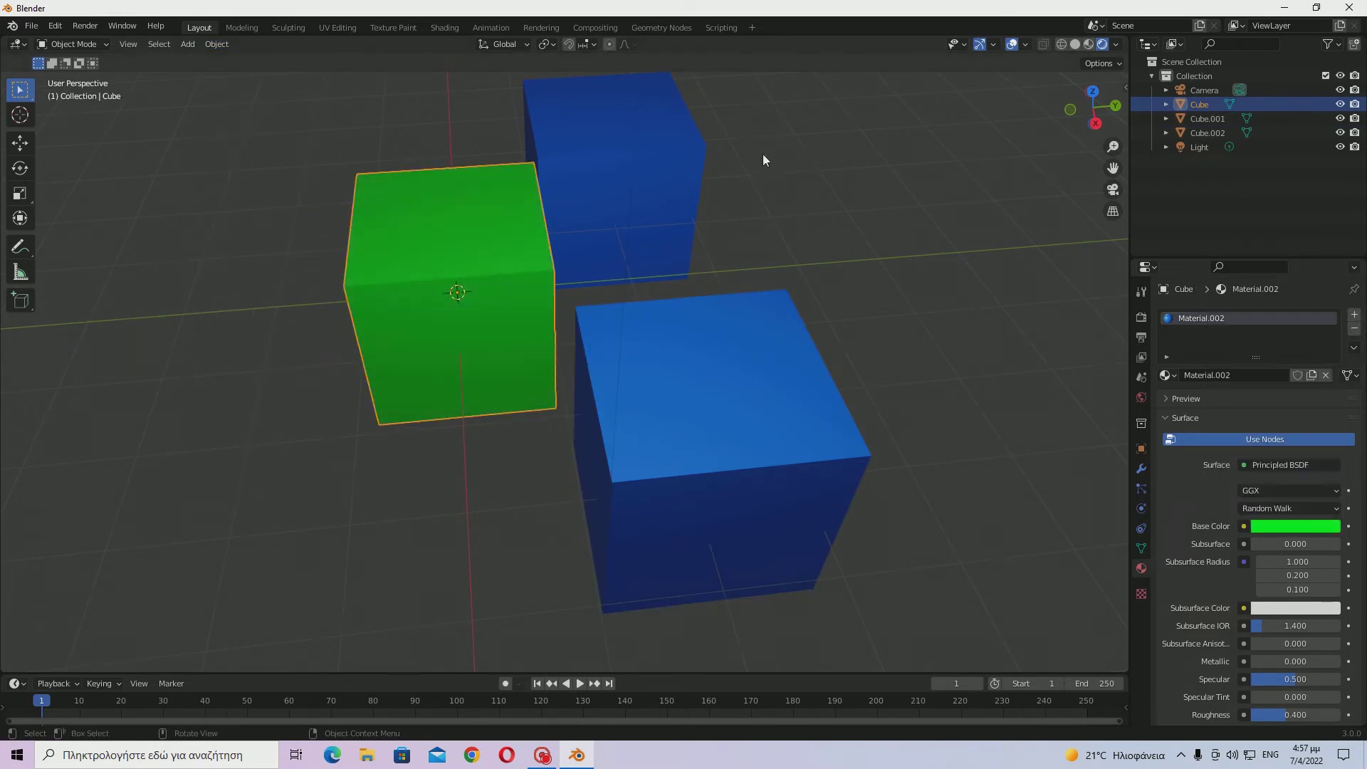
- Set the base colour of Cube.002 to purple with hue 0.721, saturation 1.000 and value 1.000
click(627, 171)
click(1292, 525)
click(1270, 418)
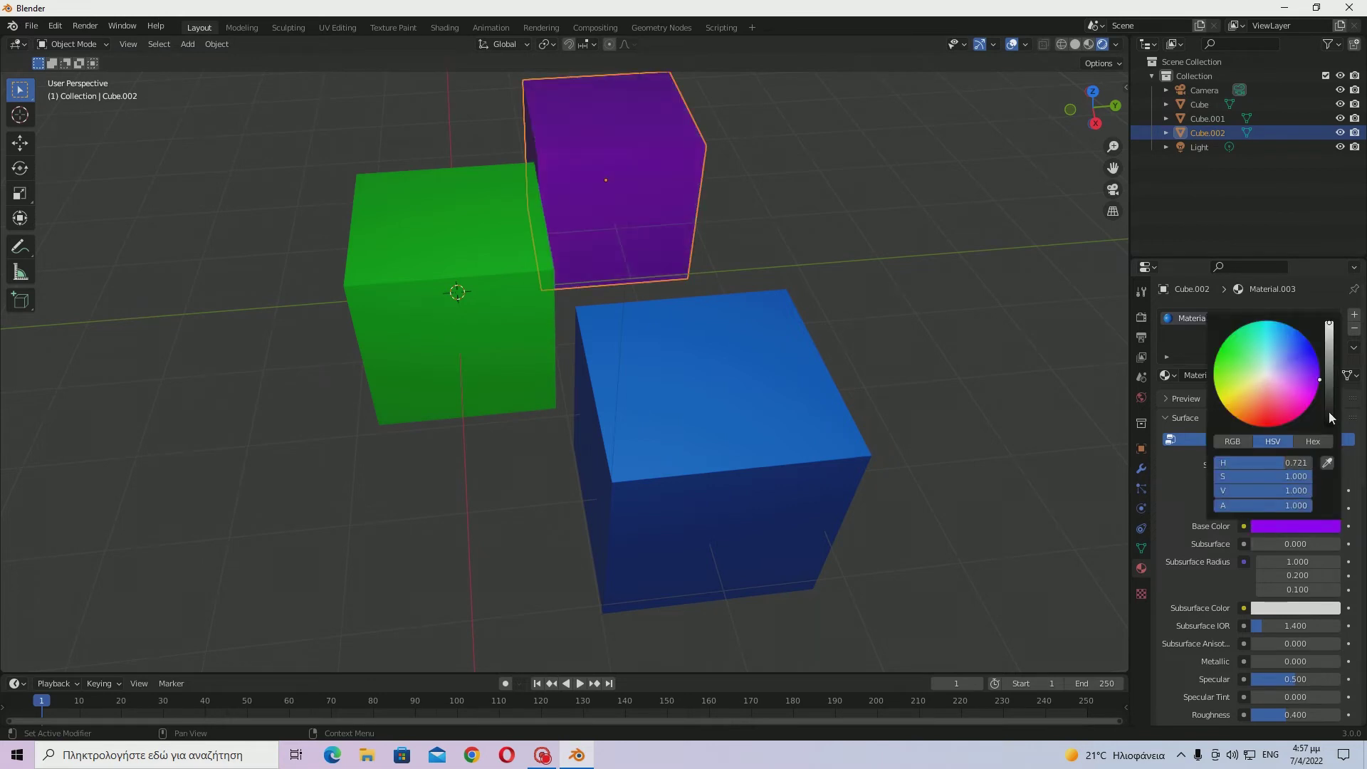
- Set the base colour of Cube.001 to light blue with hue 0.594, saturation 1.000 and value 1.000, and deselect the cube
click(737, 440)
click(1273, 527)
drag(1262, 426, 1295, 333)
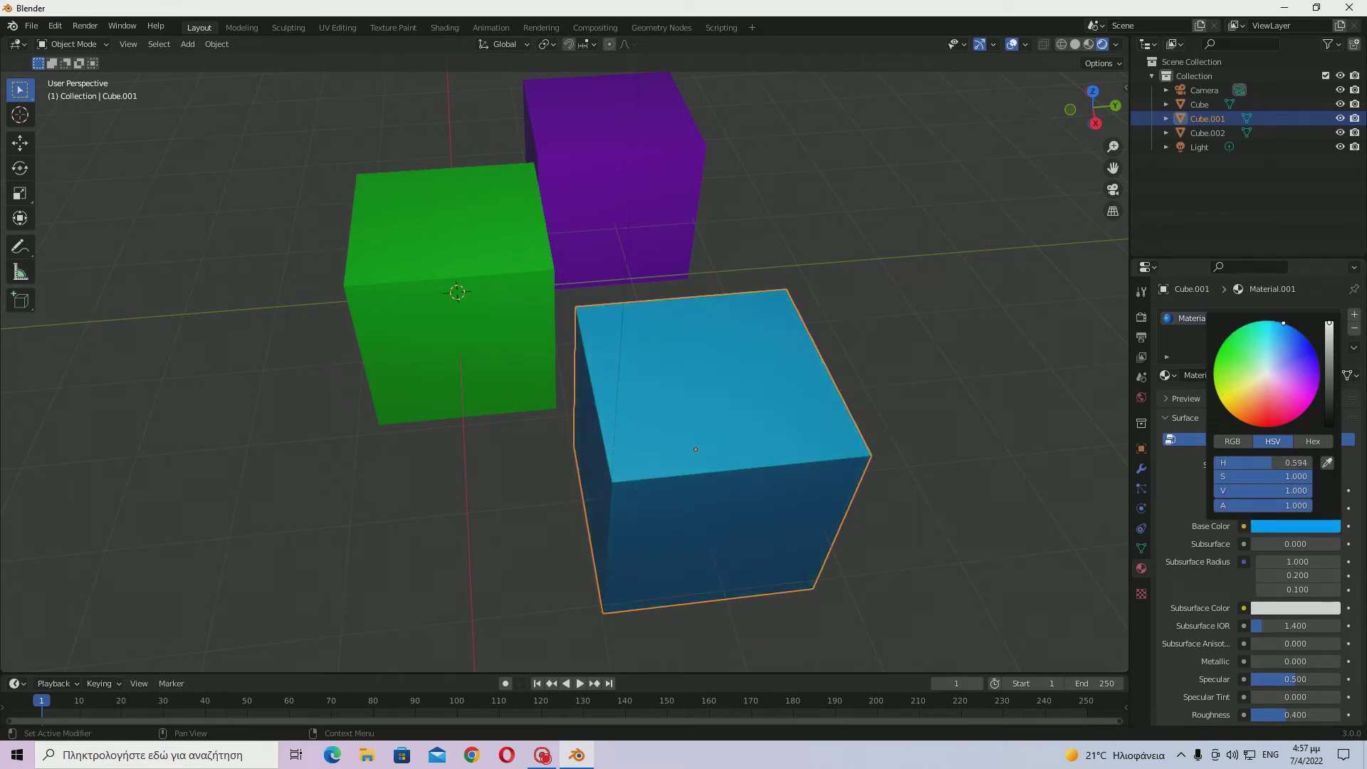
click(806, 272)
middle_drag(806, 277, 496, 371)
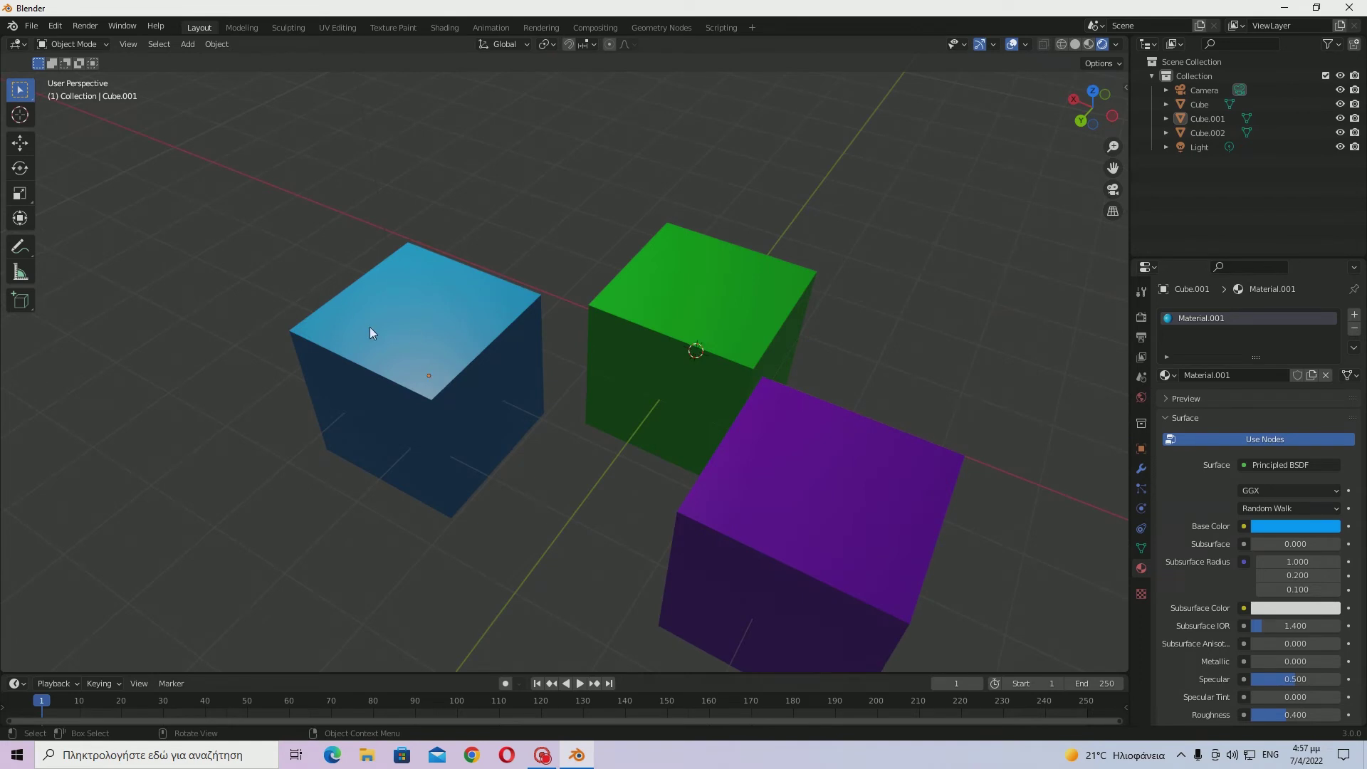
- Duplicate the blue, green and purple cubes together and place the three copies above the originals
drag(283, 361, 937, 665)
key(shift+d)
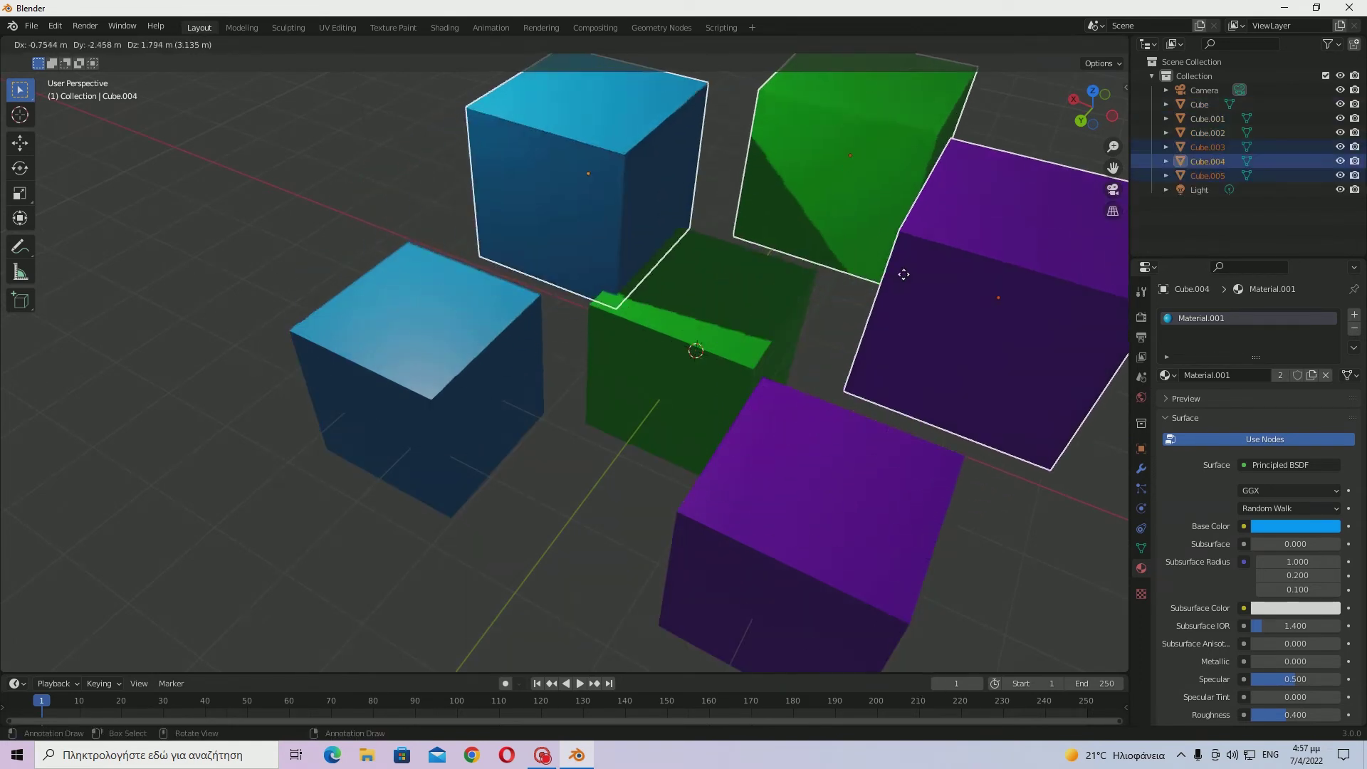
click(885, 240)
- Try a different base colour on the duplicated blue cube, Cube.004, and undo it
click(588, 215)
click(1293, 525)
click(1233, 332)
key(ctrl+z)
- Inspect the base colour settings of the duplicated green cube, Cube.003, and the duplicated purple cube, Cube.005
click(949, 173)
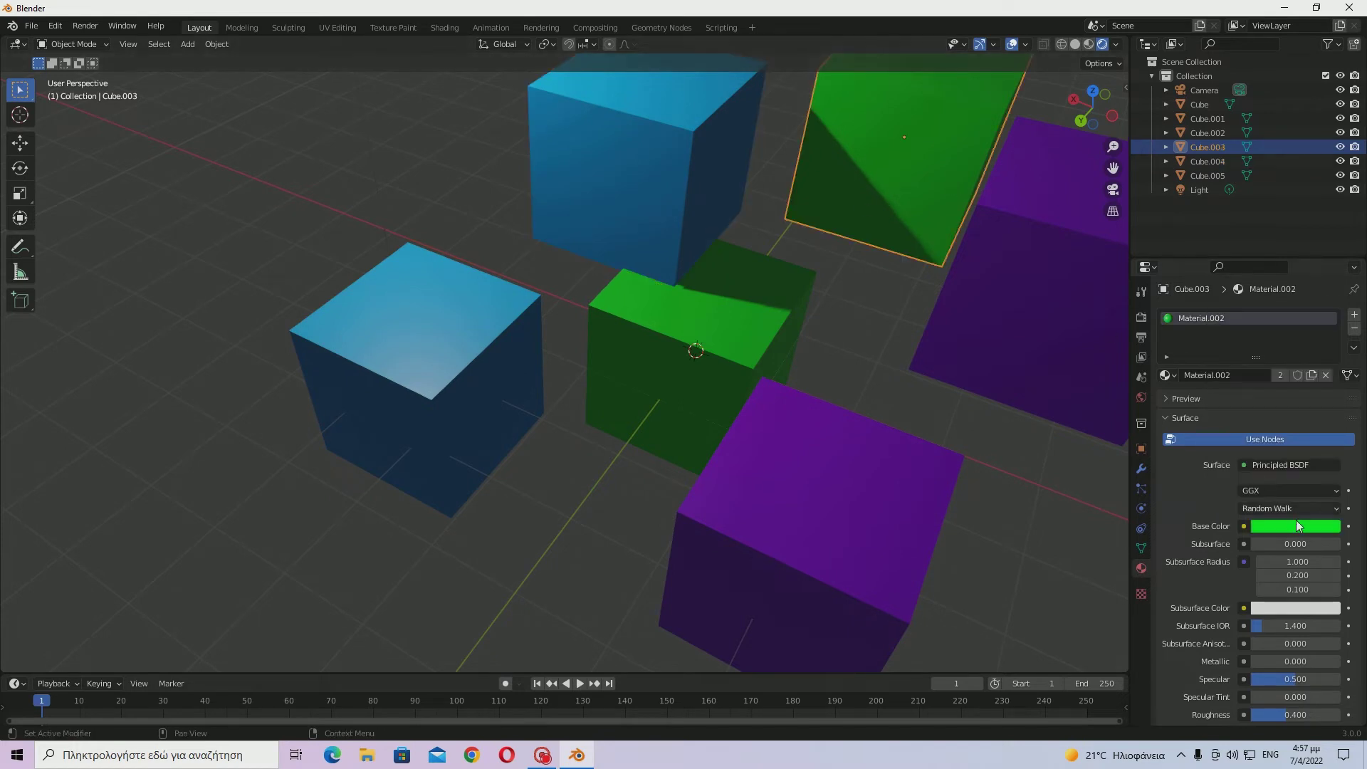
click(1295, 525)
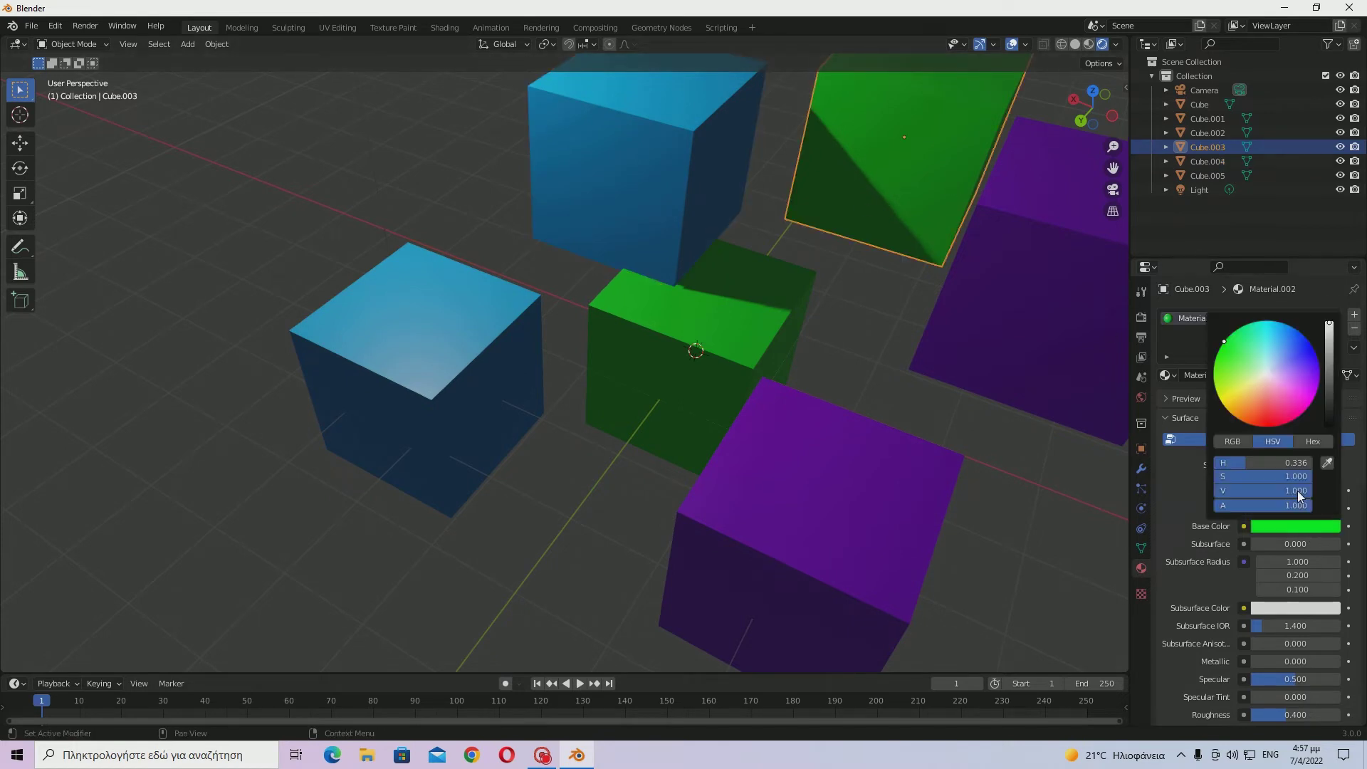
click(969, 275)
click(1318, 531)
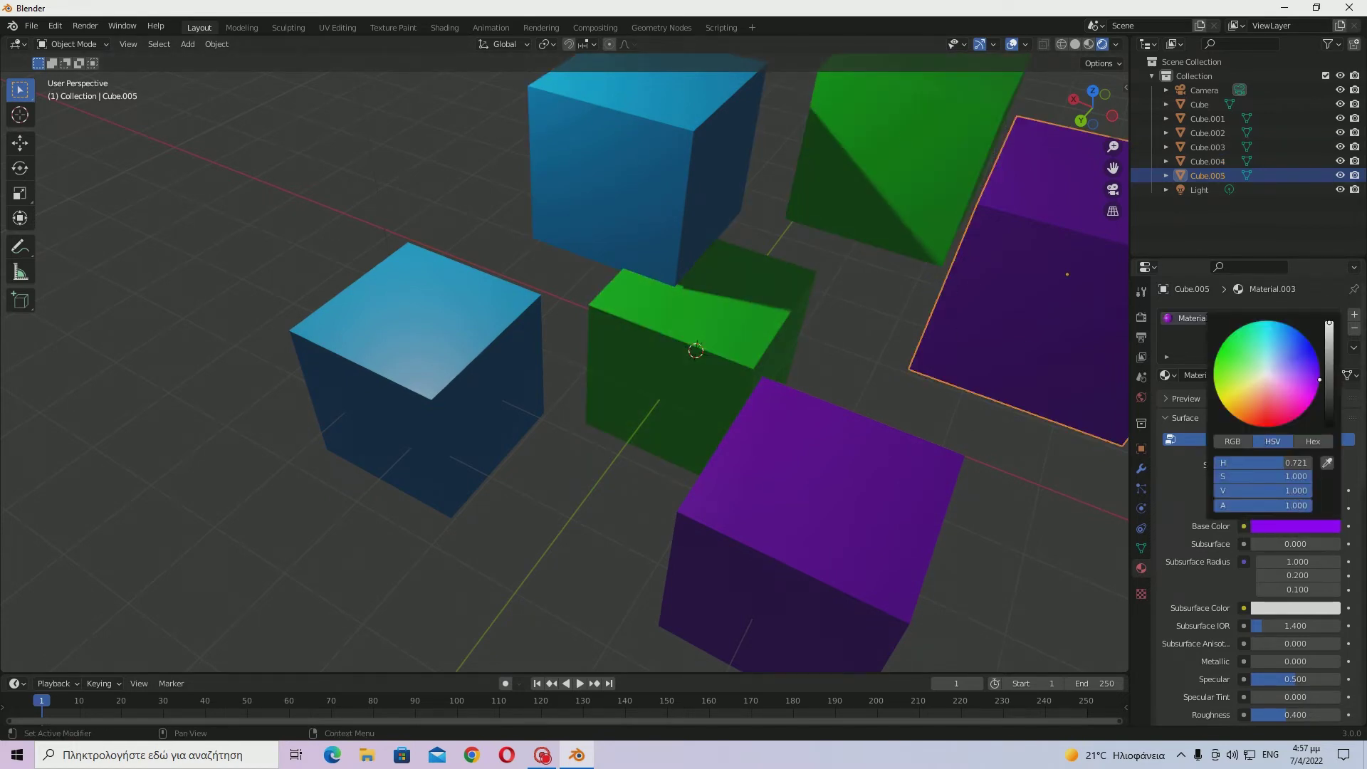
- Frame all six cubes, deselect them and examine how the originals and copies share colours from several angles
scroll(608, 465, down, 10)
middle_drag(609, 466, 628, 393)
scroll(628, 393, up, 5)
drag(504, 335, 765, 511)
drag(422, 269, 873, 408)
key(KP_Decimal)
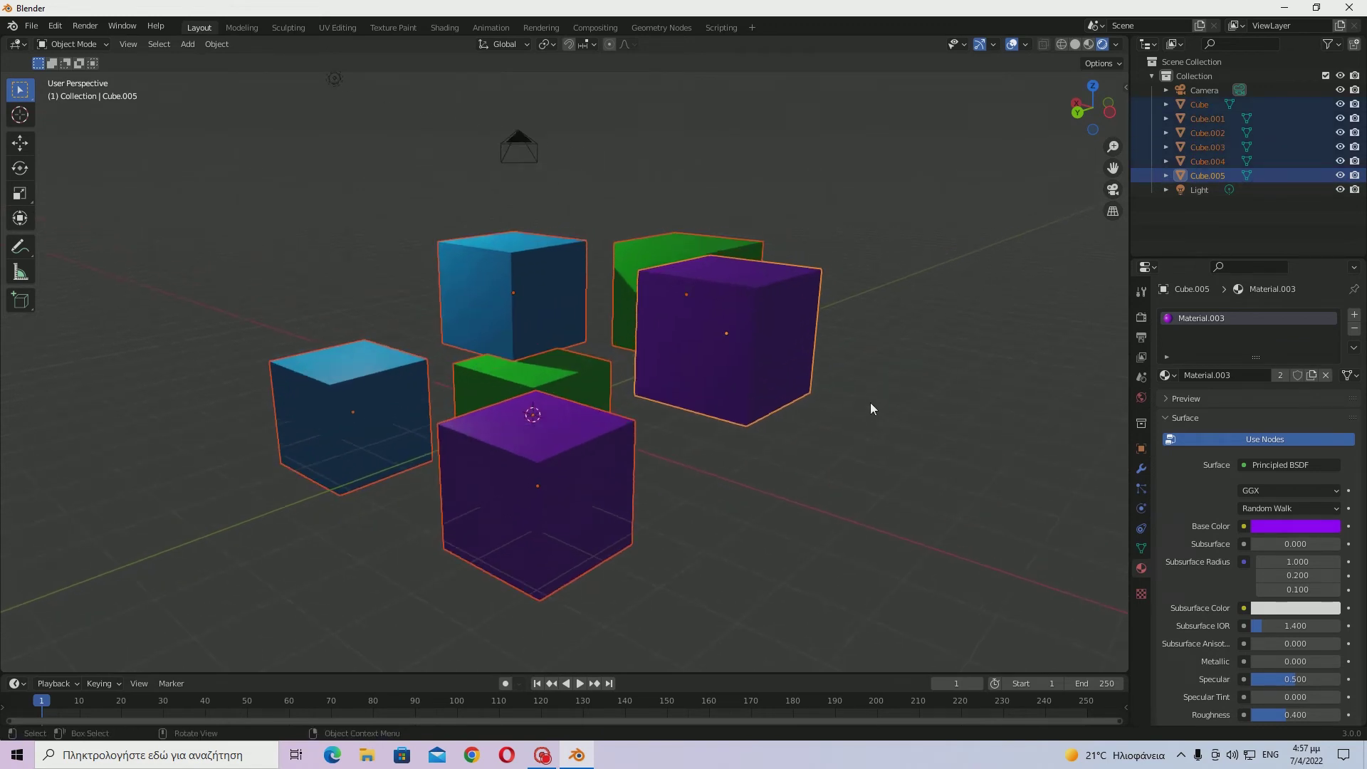
click(870, 365)
middle_drag(870, 365, 668, 351)
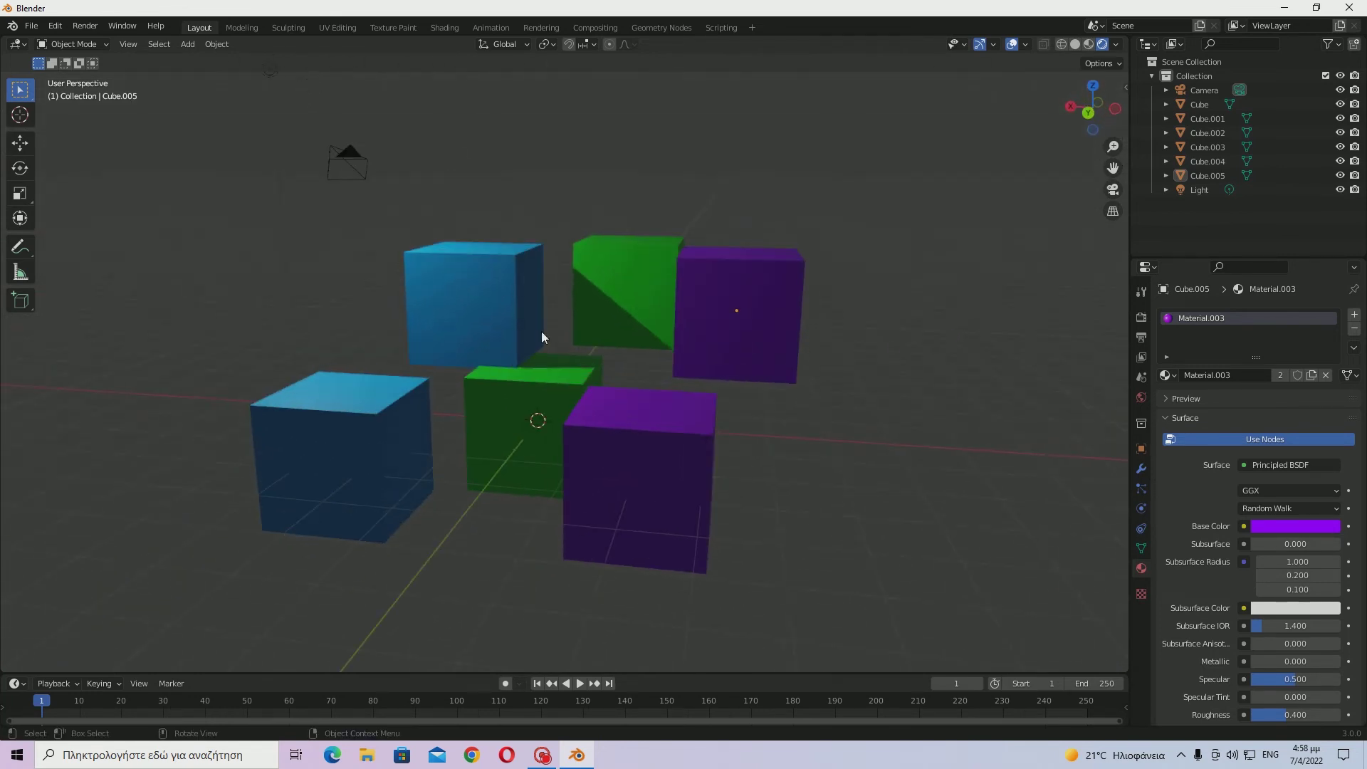
middle_drag(386, 289, 678, 345)
scroll(740, 320, down, 3)
scroll(494, 290, up, 4)
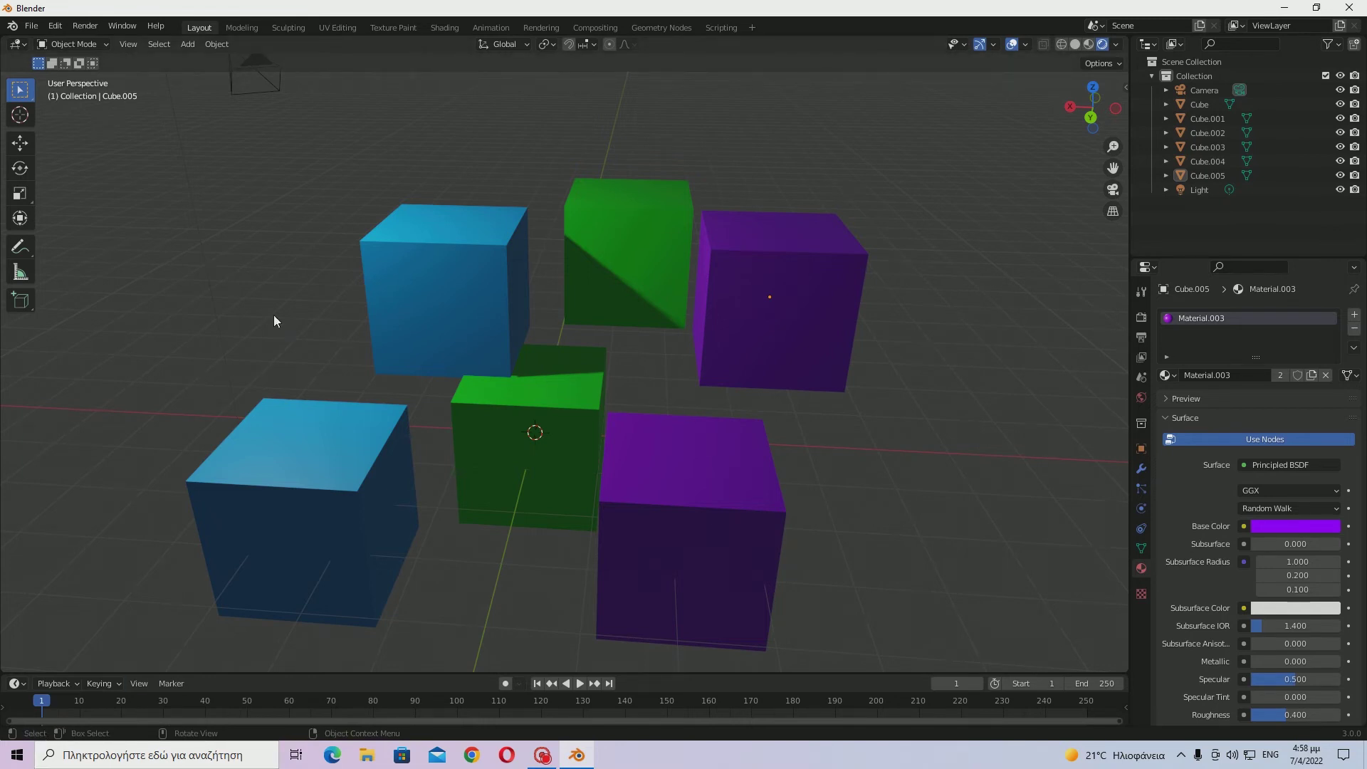
- Select the duplicated blue cube, Cube.004, and look up the Make Single User options among the object relations
click(449, 335)
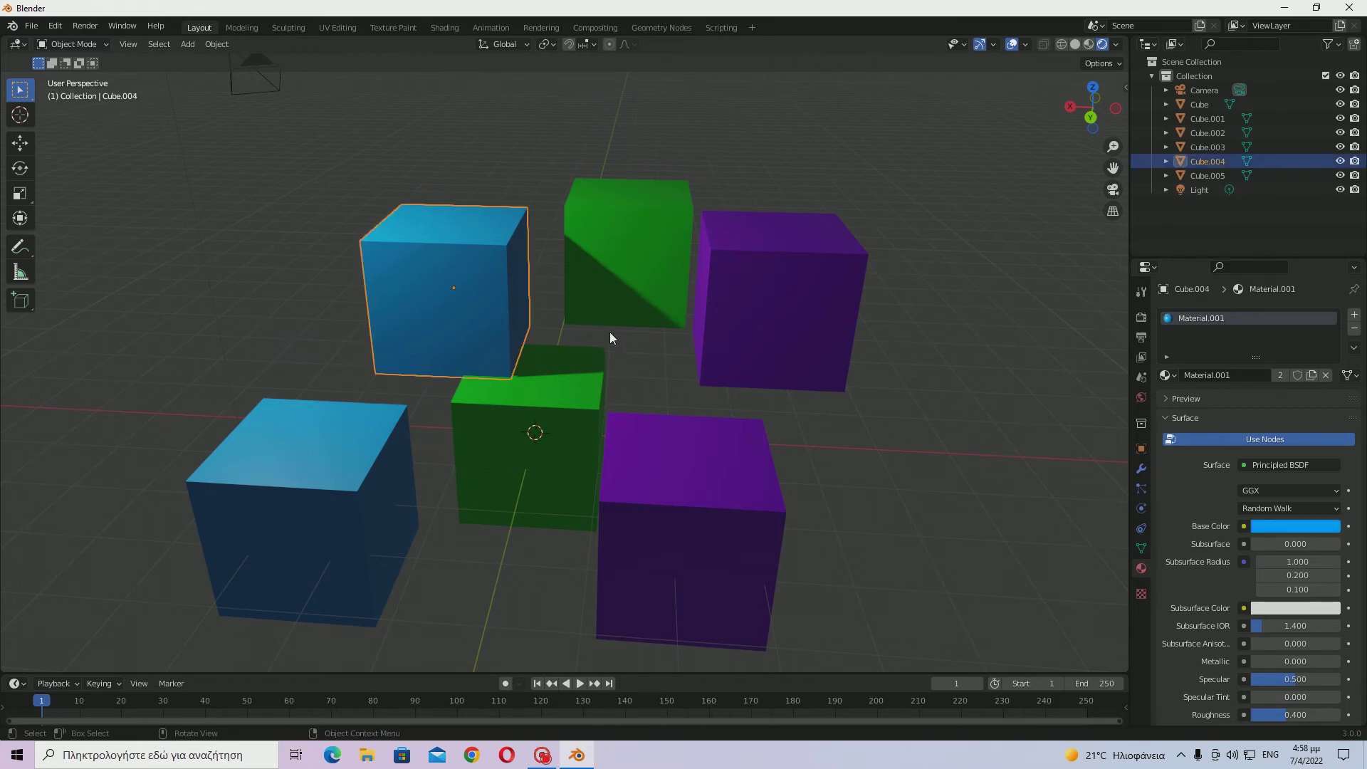
scroll(345, 237, up, 2)
scroll(405, 318, down, 3)
scroll(407, 319, up, 8)
scroll(407, 319, down, 8)
scroll(399, 315, up, 8)
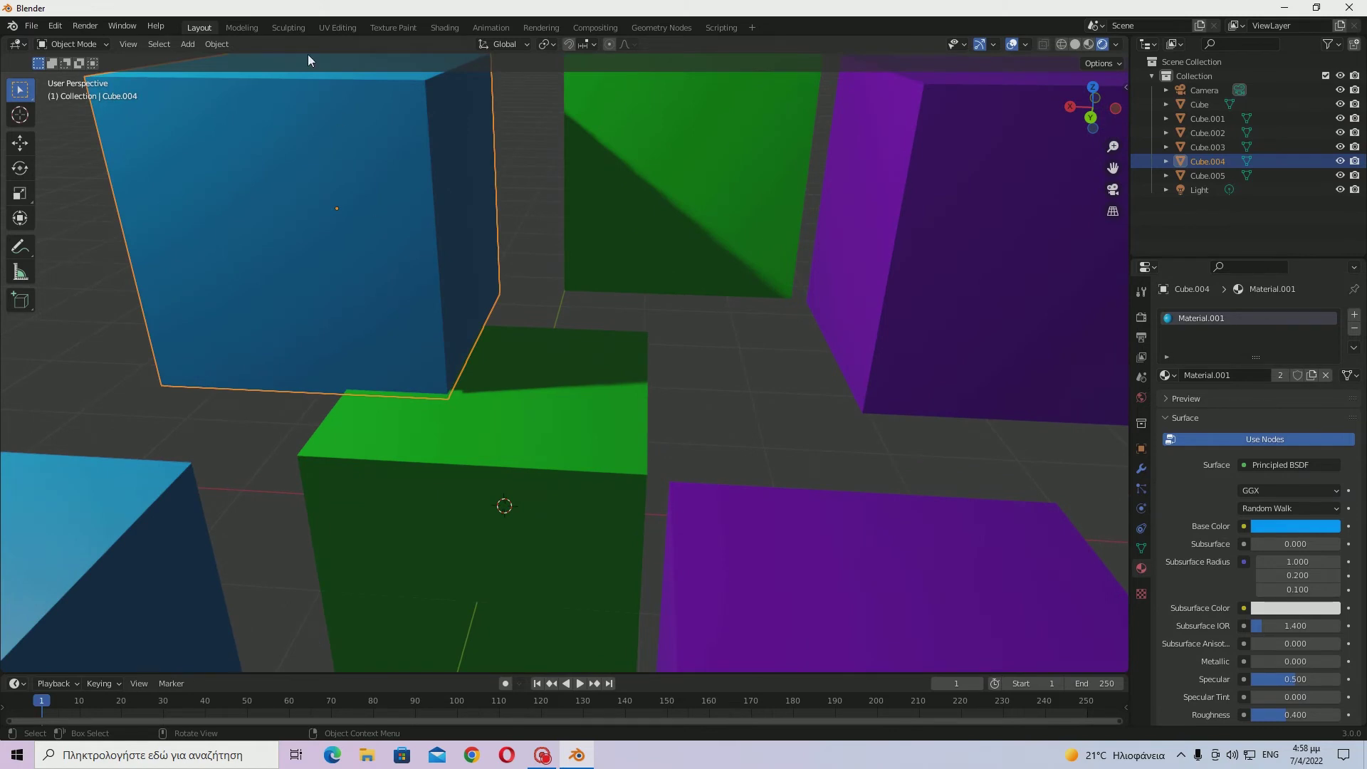
click(217, 44)
click(186, 43)
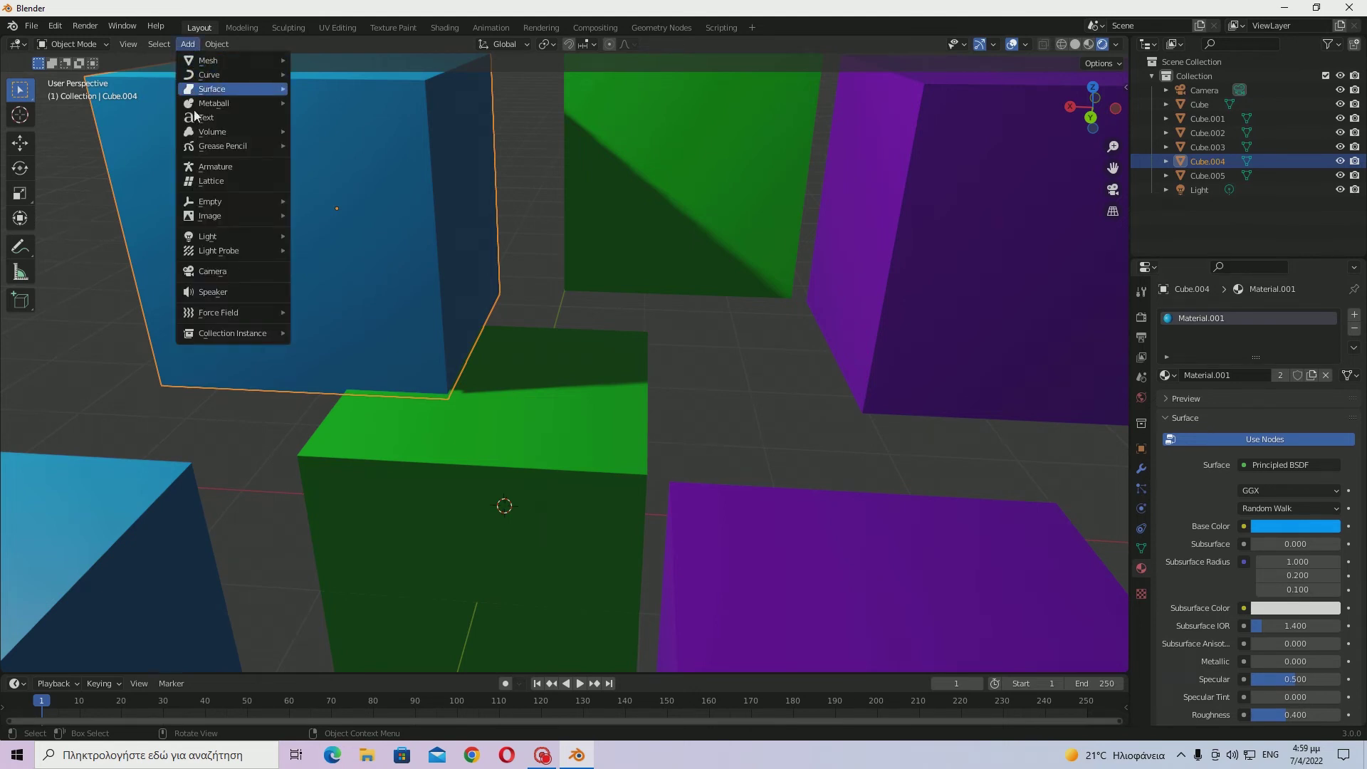
click(216, 45)
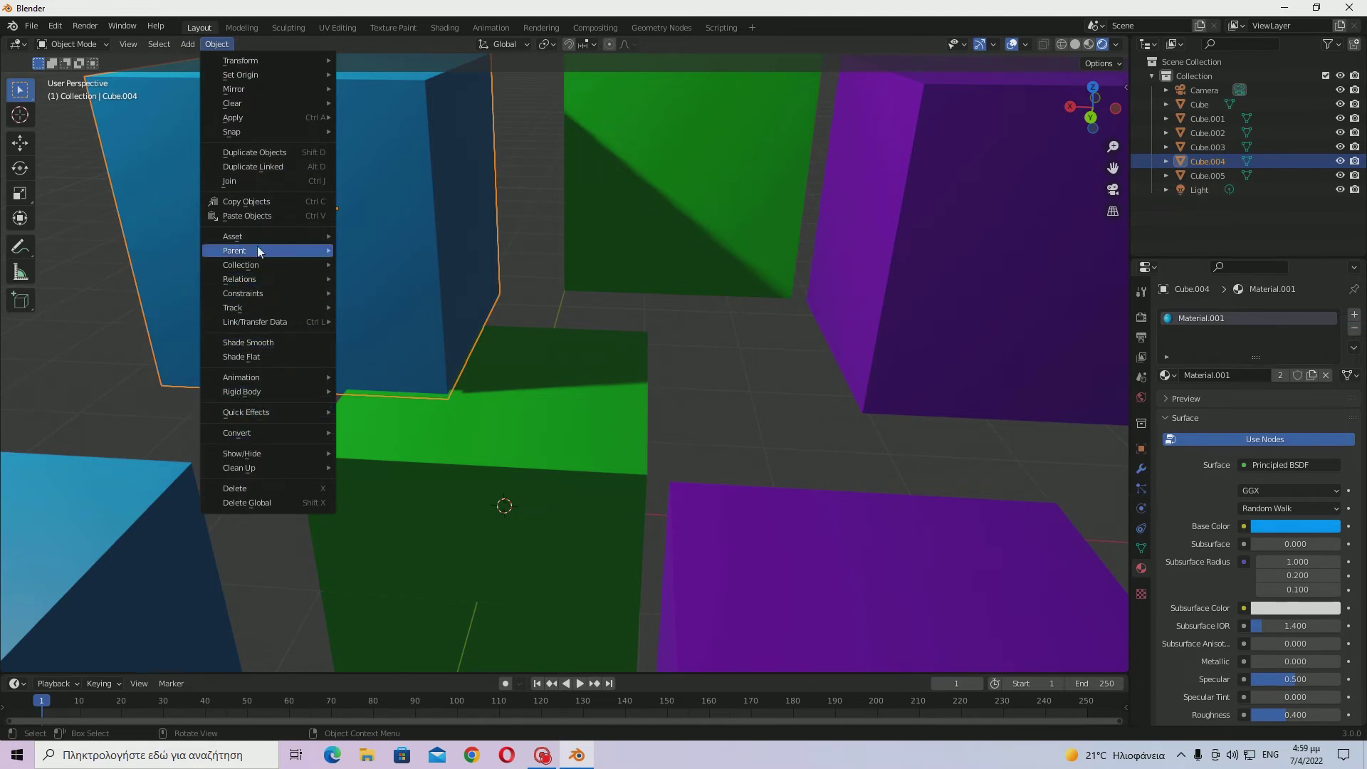
mouse_move(238, 279)
mouse_move(395, 344)
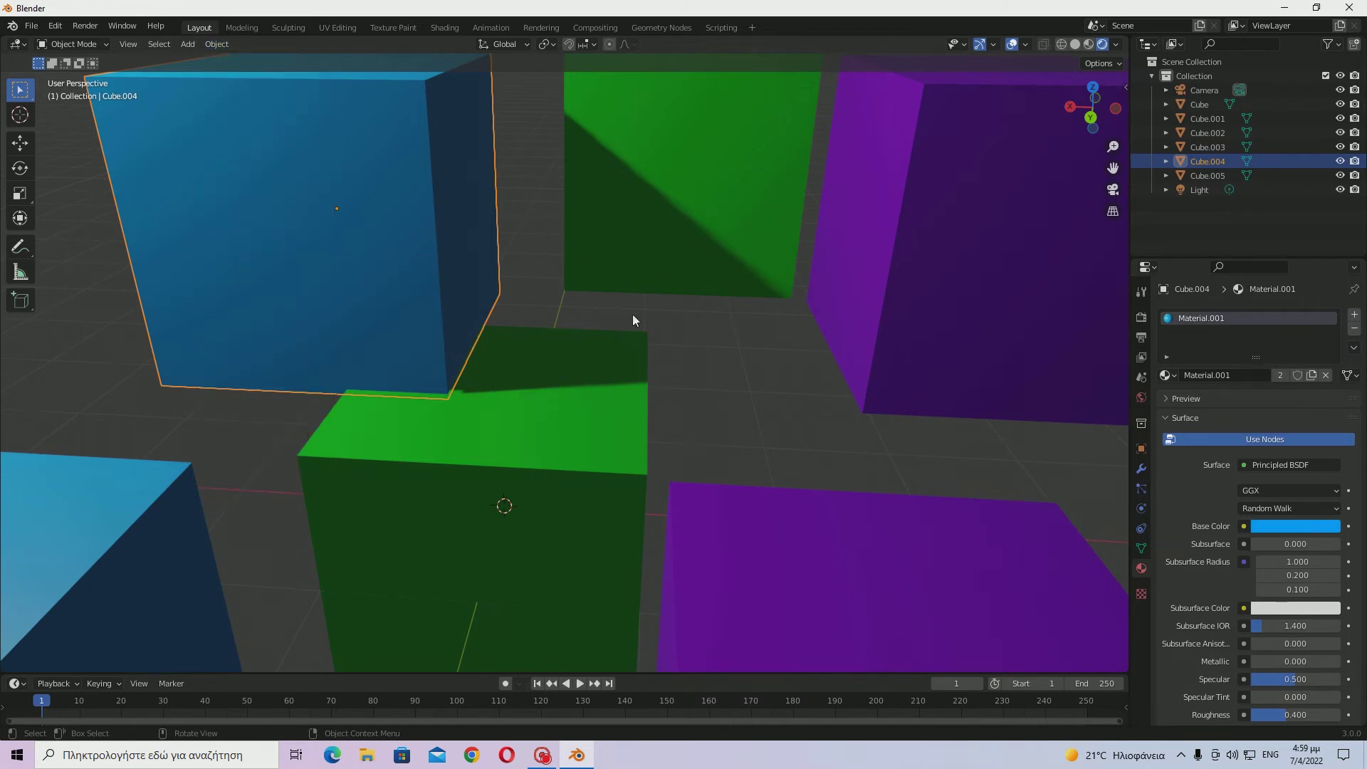
- Select all six cubes, hide them and reveal them again
scroll(702, 242, down, 8)
scroll(669, 285, up, 5)
scroll(715, 324, down, 6)
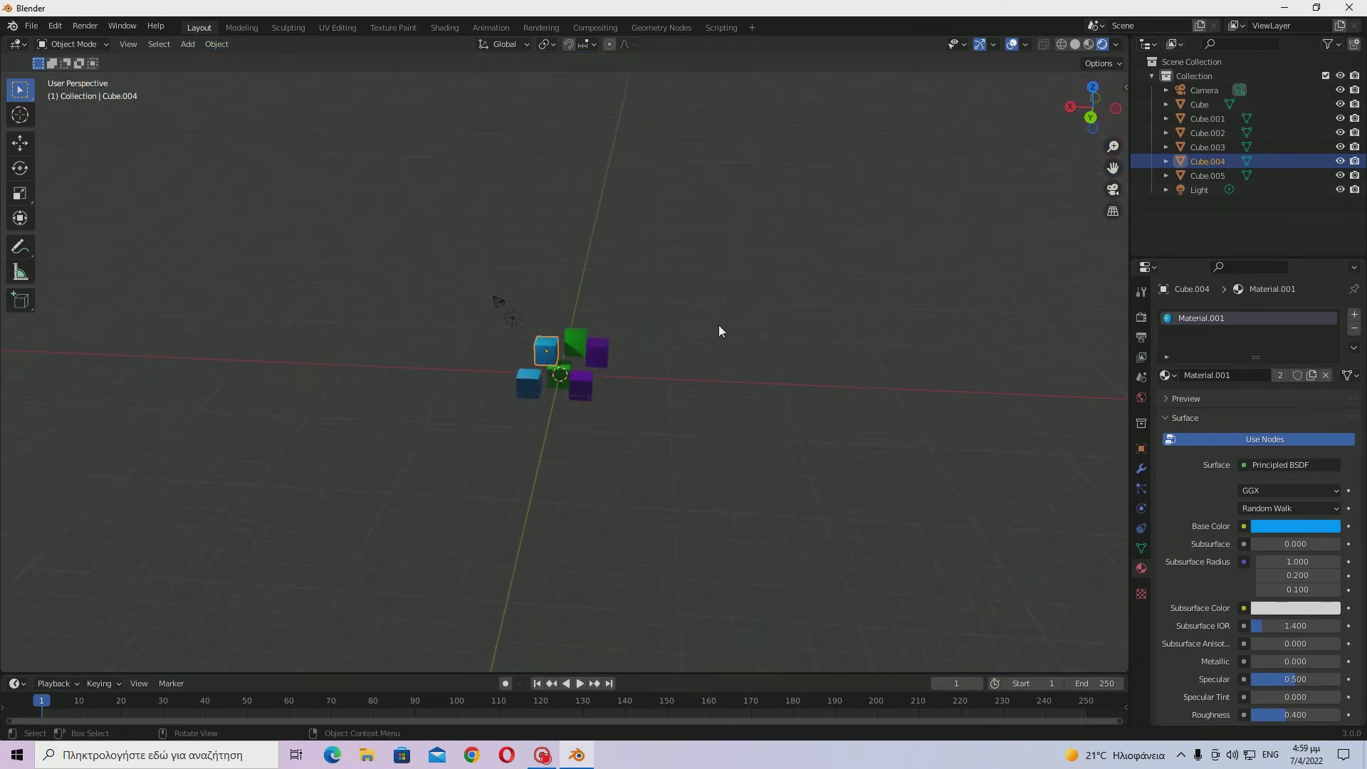
scroll(734, 317, up, 4)
drag(753, 270, 468, 470)
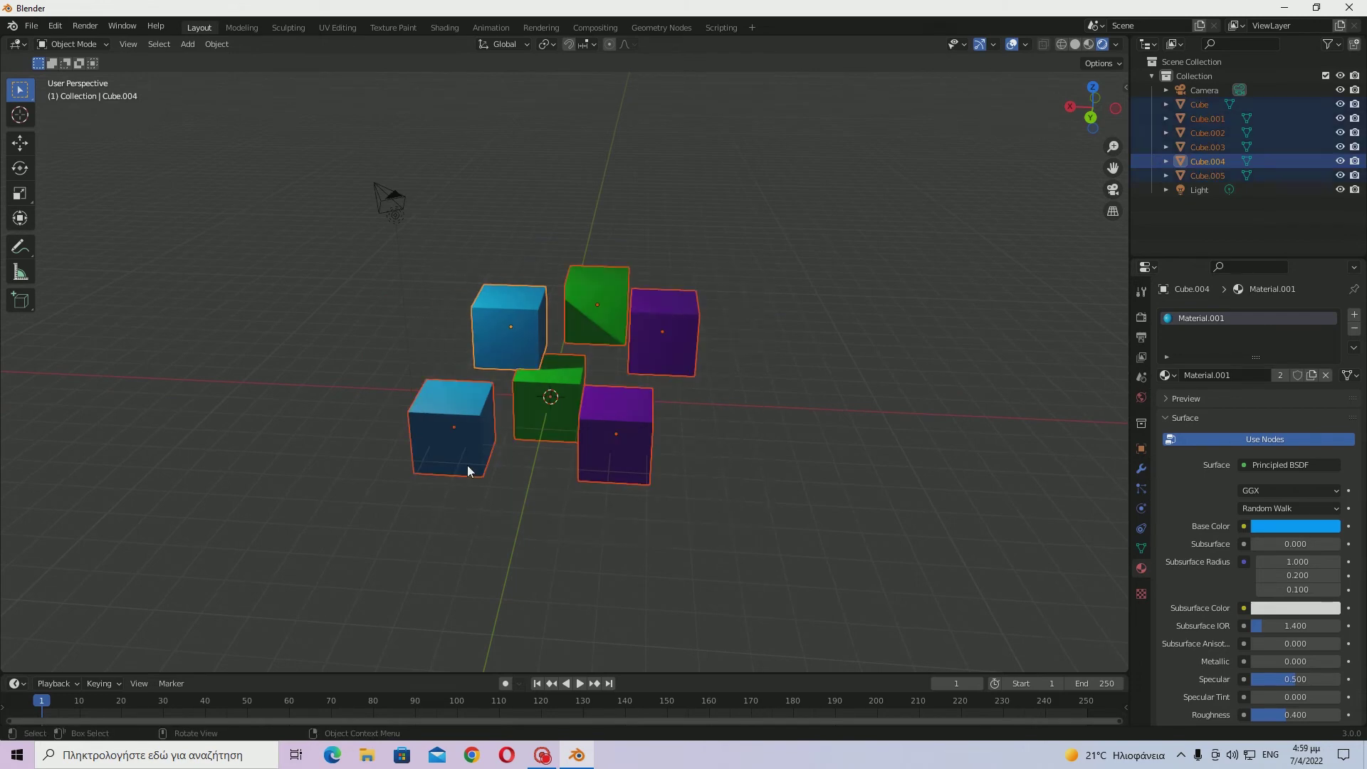
key(h)
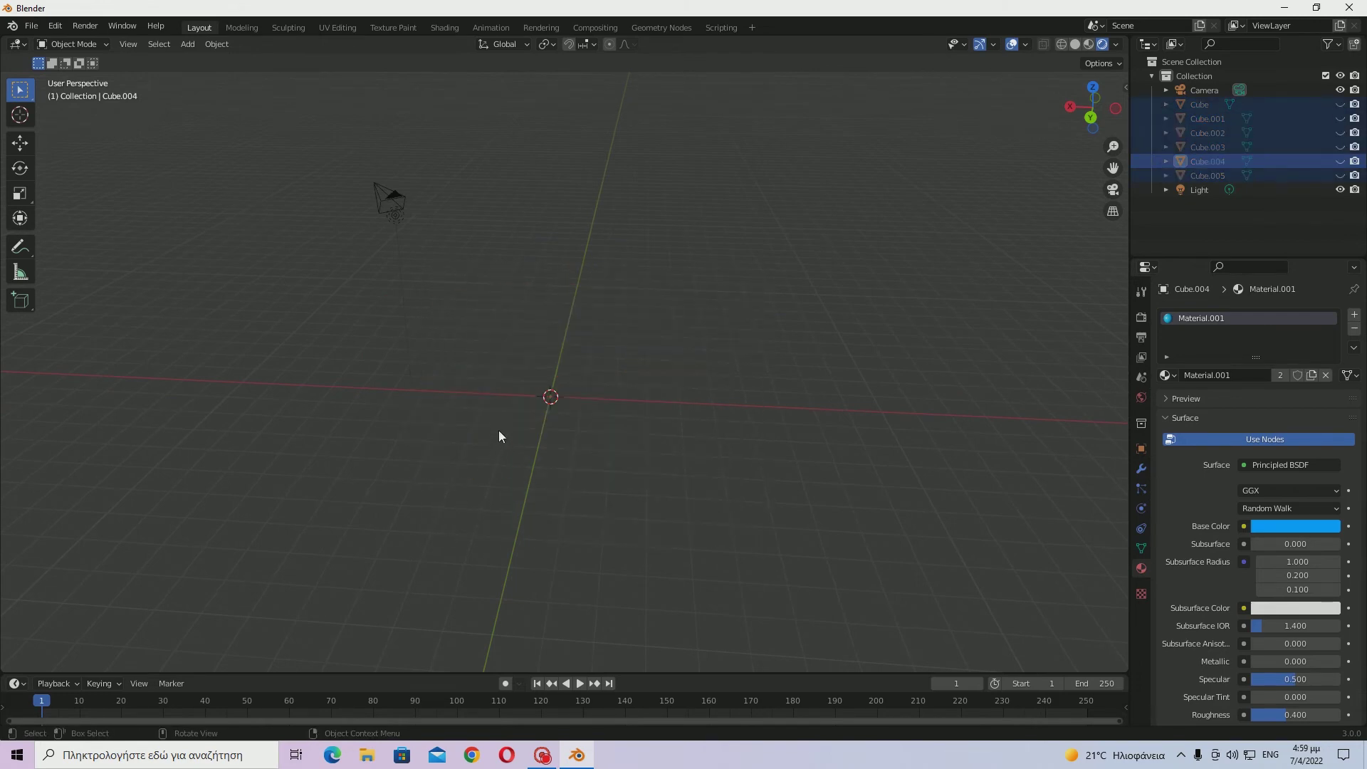
key(alt+h)
click(776, 240)
drag(745, 242, 463, 524)
scroll(472, 500, up, 3)
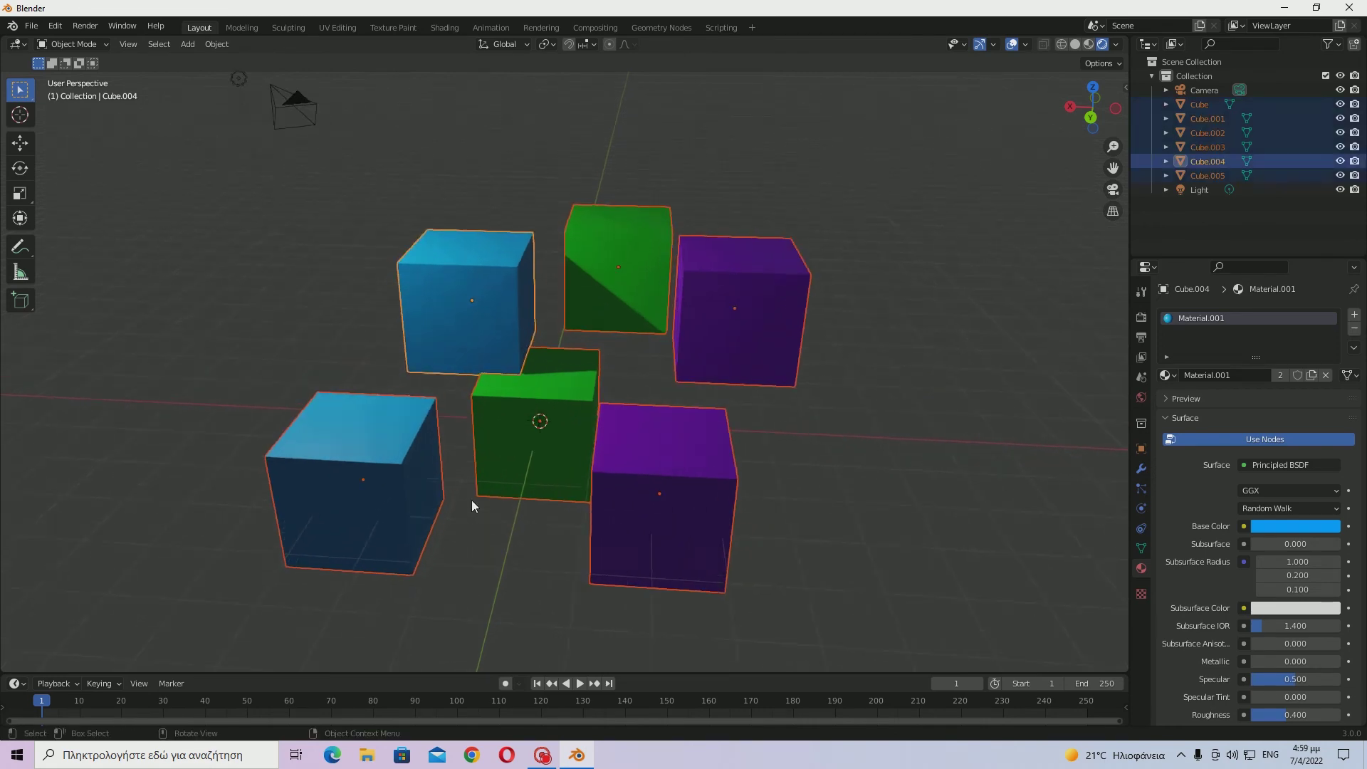
click(743, 151)
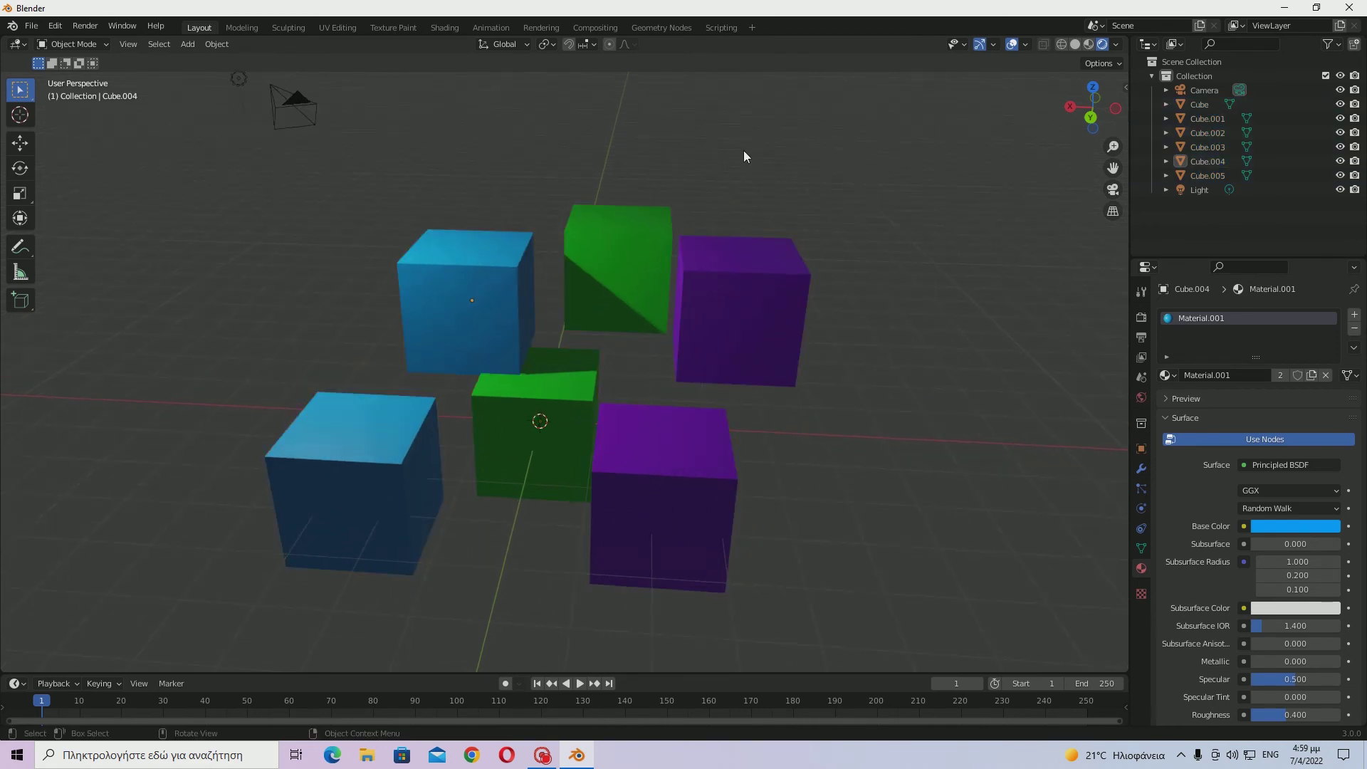
click(705, 264)
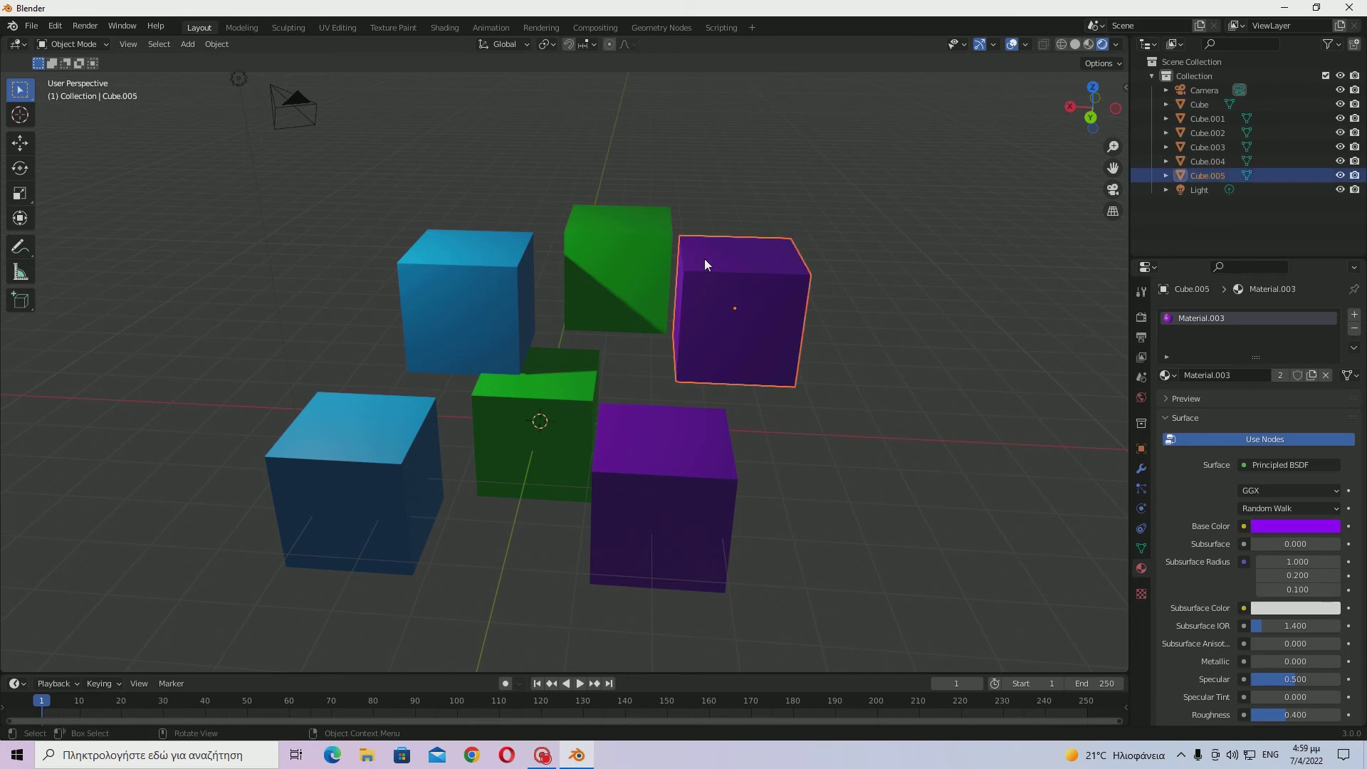
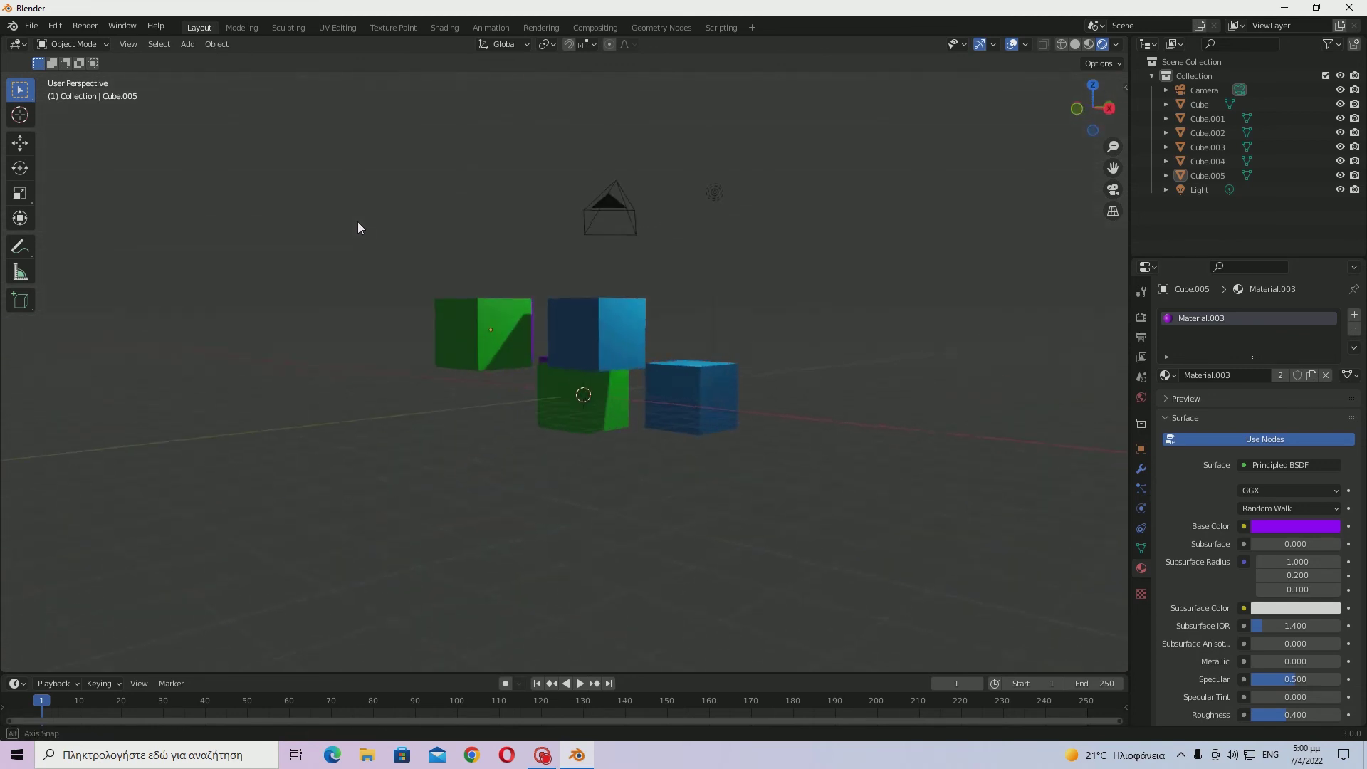
scroll(656, 323, up, 3)
middle_drag(656, 324, 704, 422)
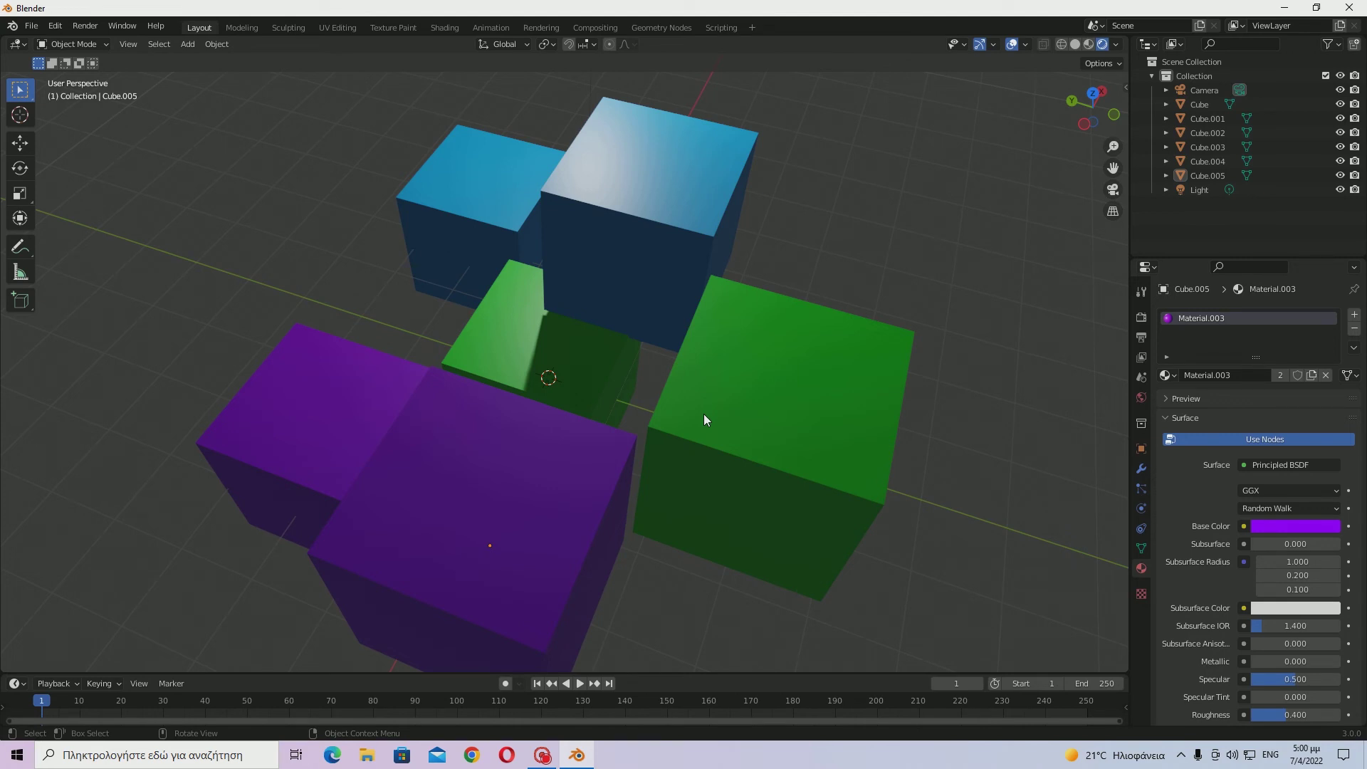
scroll(783, 371, down, 6)
scroll(827, 340, up, 6)
middle_drag(827, 340, 1041, 116)
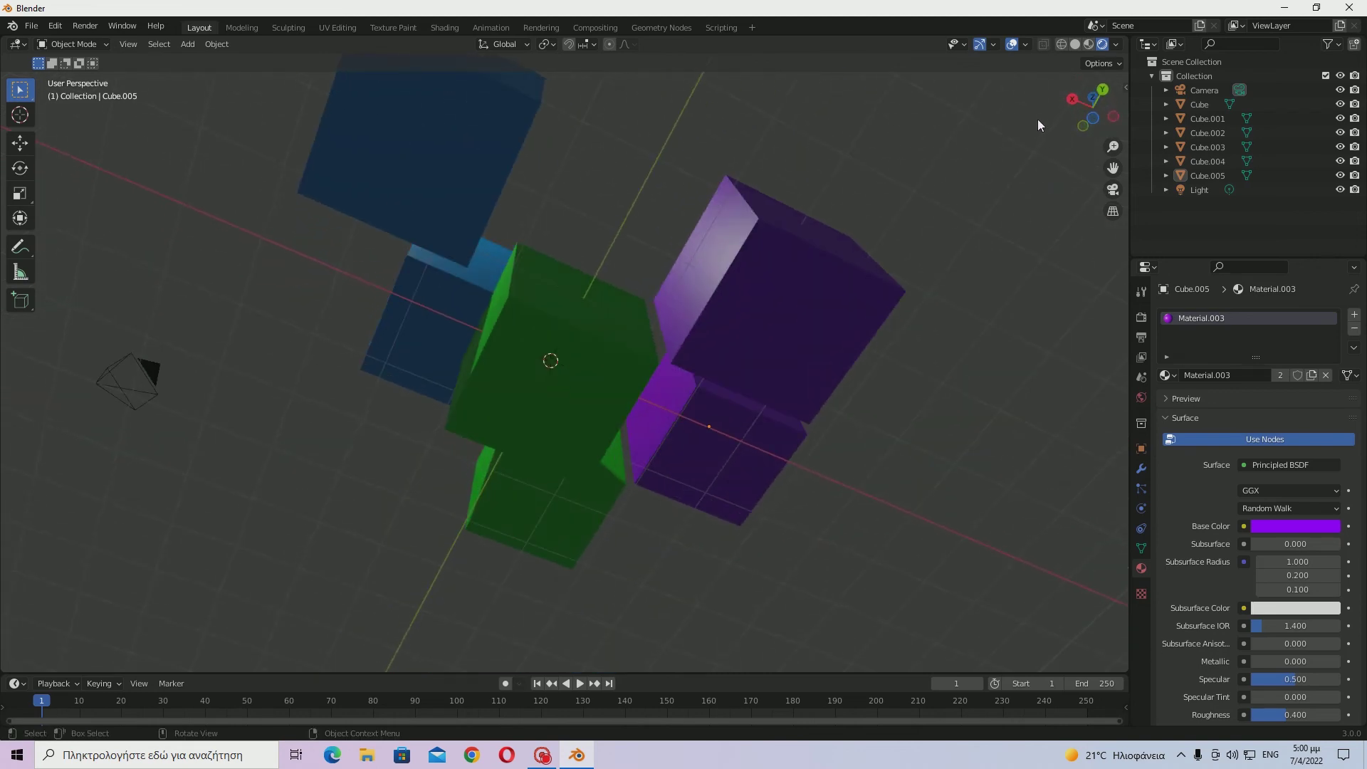
- In the top orthographic view, duplicate each of the two blue cubes once, placing the copies farther out along positive X
click(1092, 117)
scroll(783, 335, down, 4)
scroll(657, 361, up, 3)
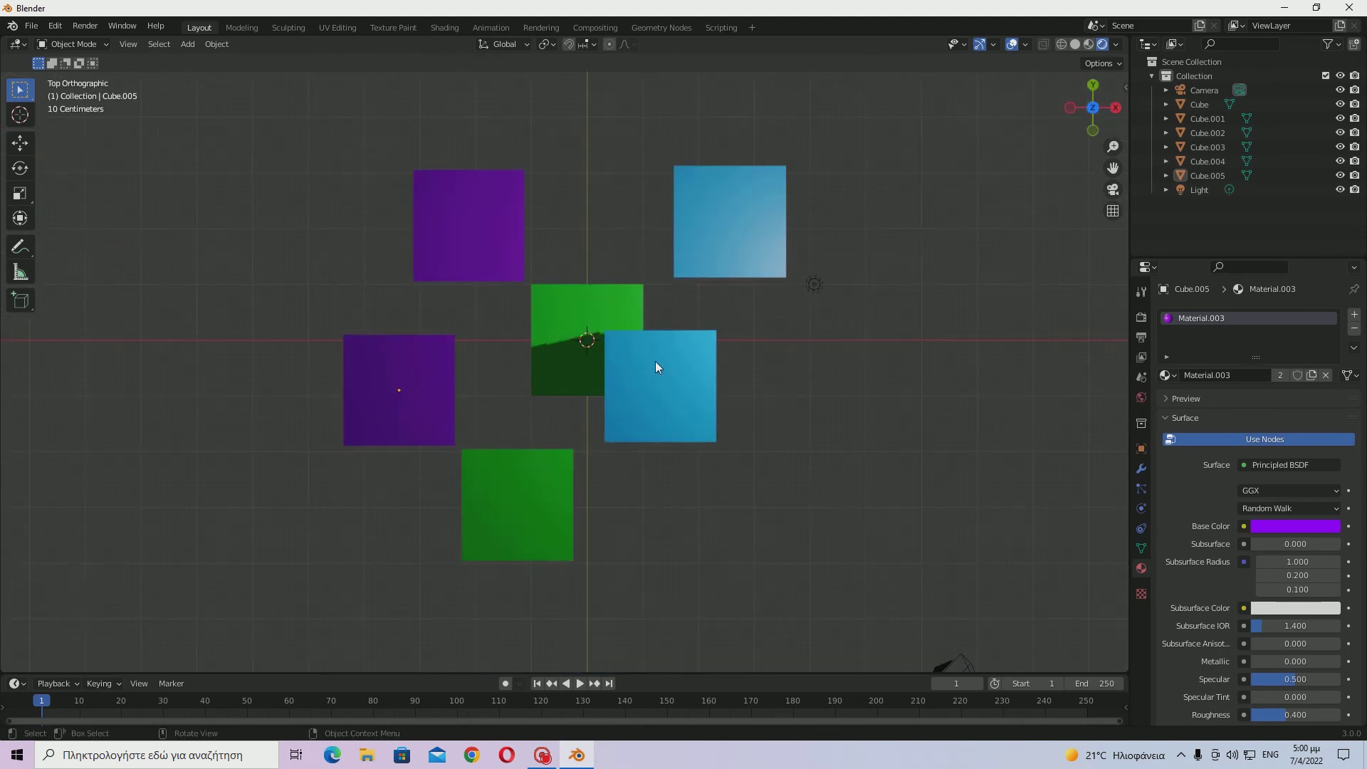
click(633, 376)
key(shift+d)
click(939, 309)
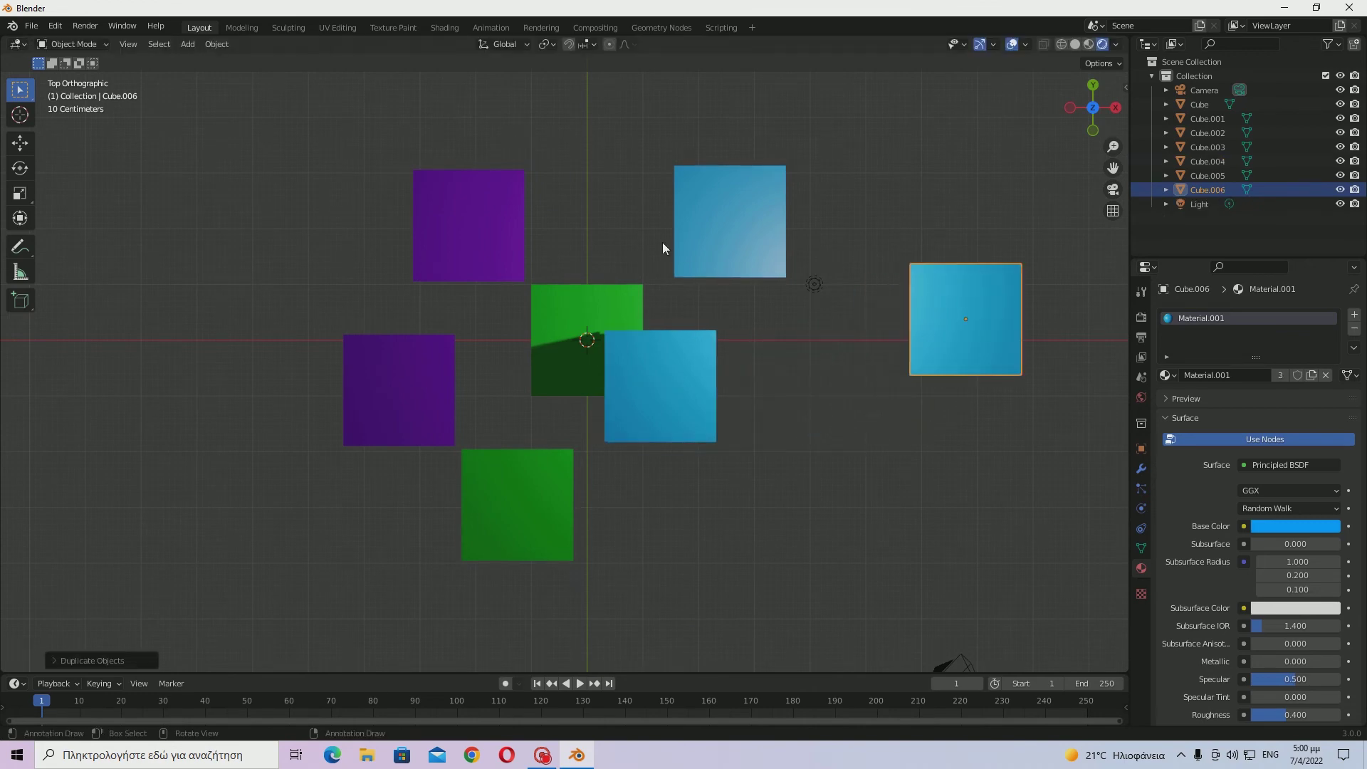
click(712, 236)
key(shift+d)
click(936, 142)
- Duplicate the original blue cube and copy that duplicate once more, placing both new cubes farther along positive Y
click(721, 215)
key(shift+d)
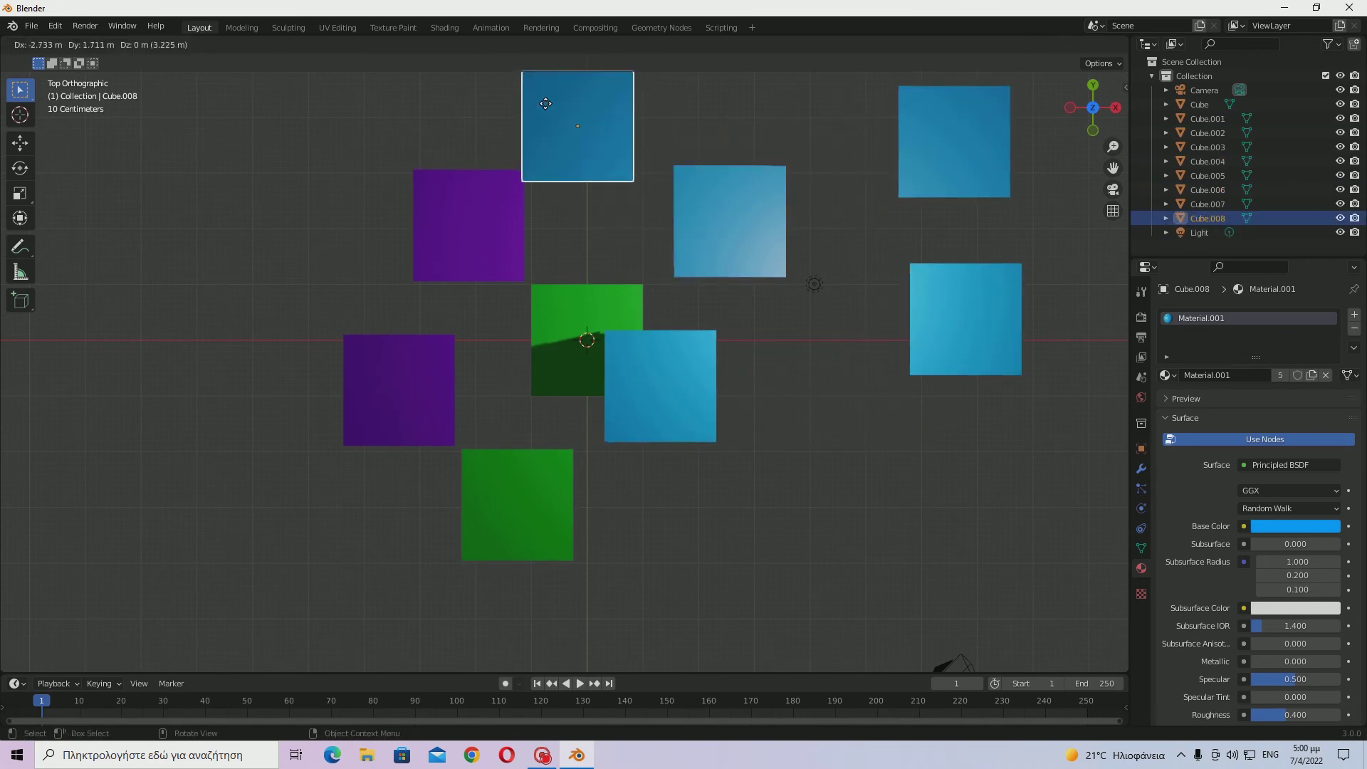
click(545, 111)
key(shift+d)
click(940, 135)
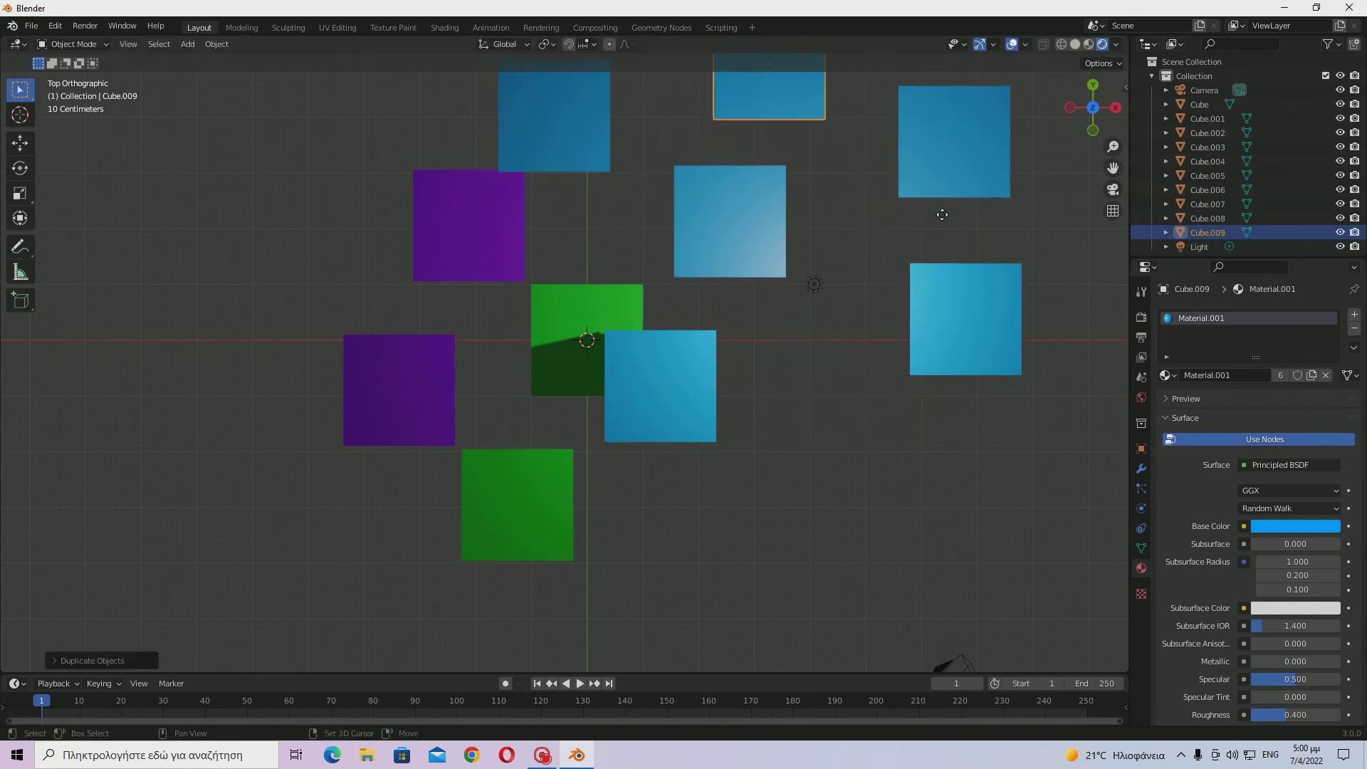
- Duplicate the newest blue cube three times in succession, spreading the copies over the area on the negative Y side
key(shift+d)
click(947, 591)
key(shift+d)
click(791, 711)
key(shift+d)
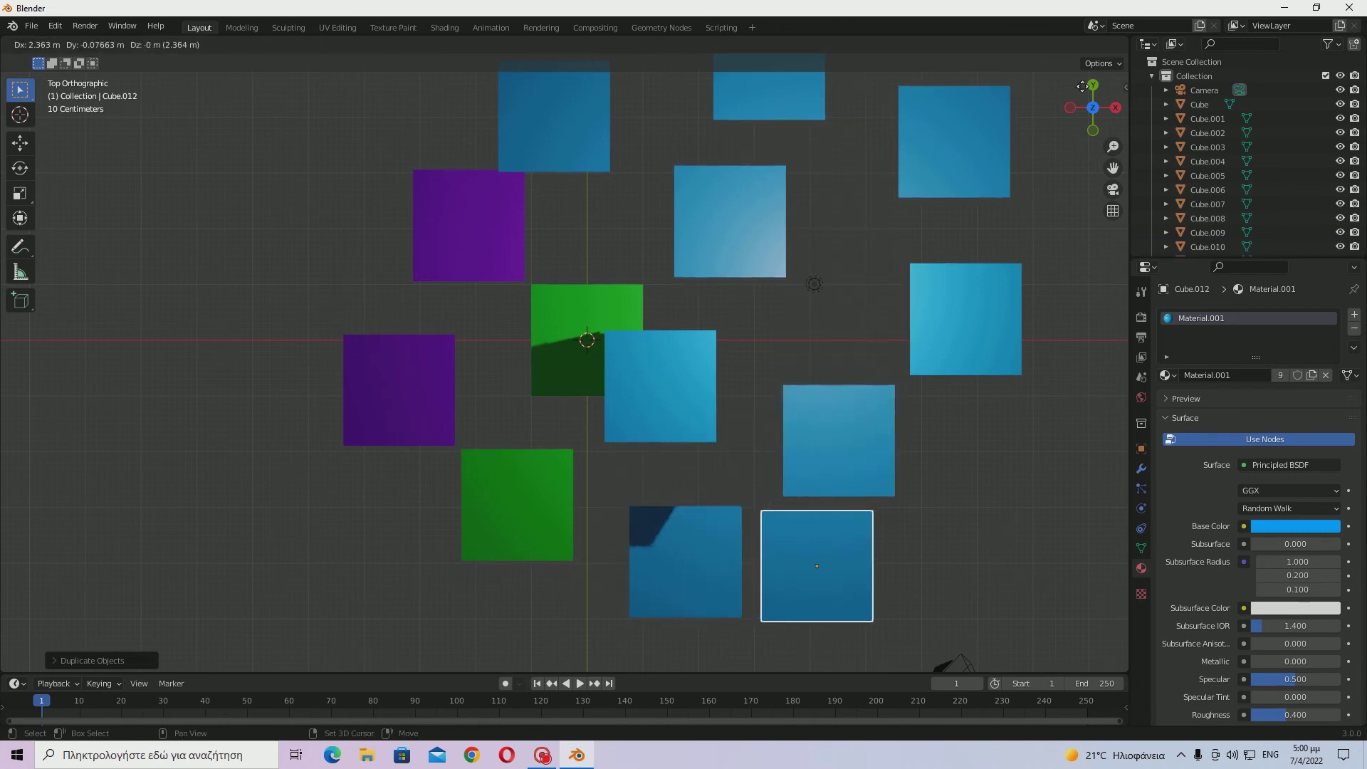
click(1085, 687)
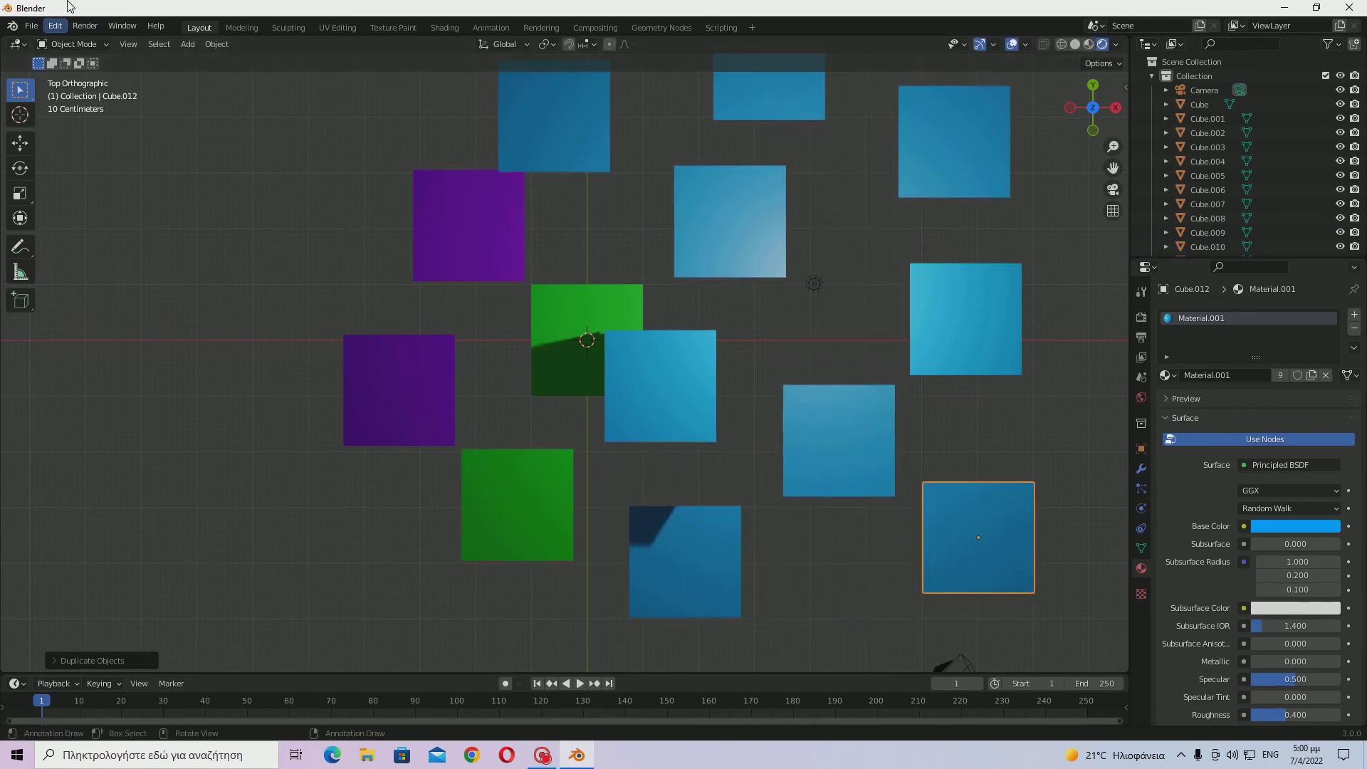
- In Edit Mode, pull one upper corner vertex of Cube.012 outward and upward to deform it, and return to Object Mode
key(KP_Decimal)
middle_drag(559, 420, 356, 298)
scroll(374, 322, down, 8)
key(Tab)
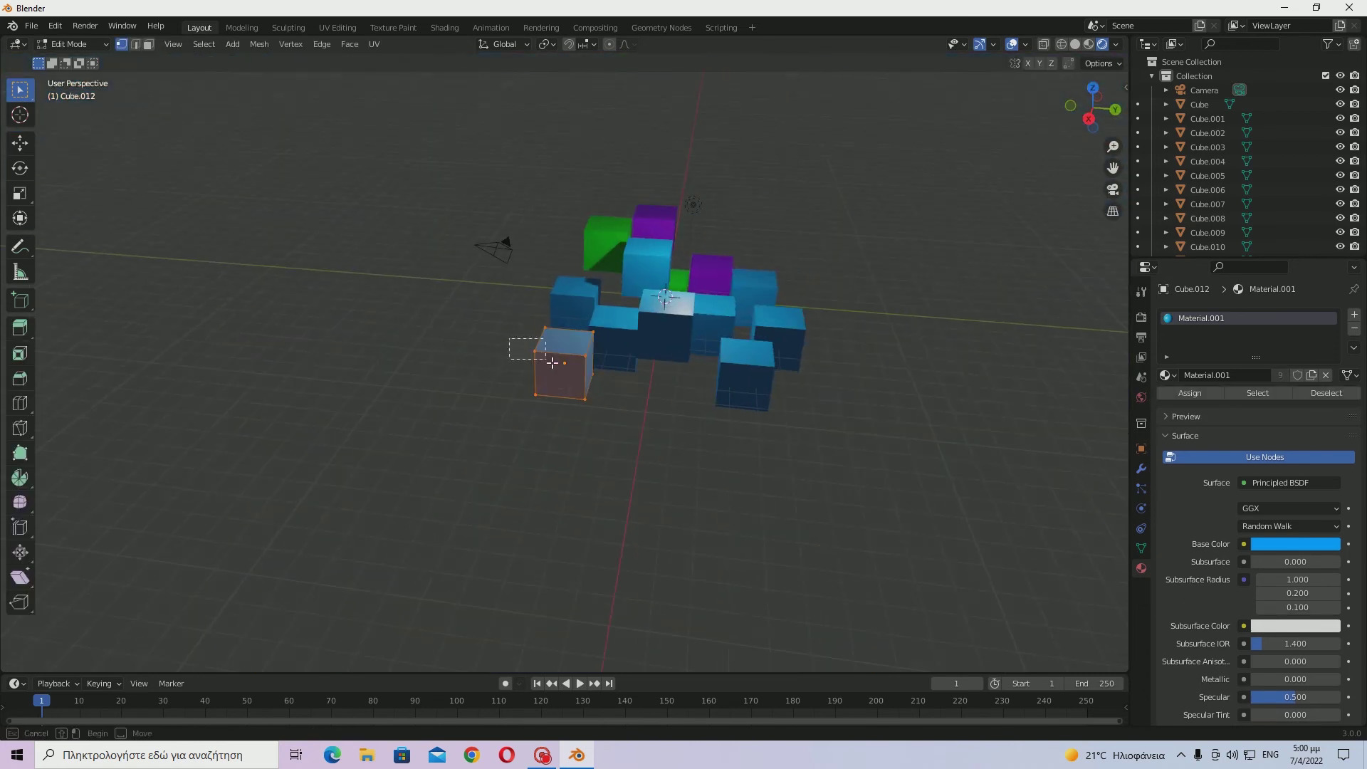
drag(545, 360, 507, 327)
key(g)
click(496, 332)
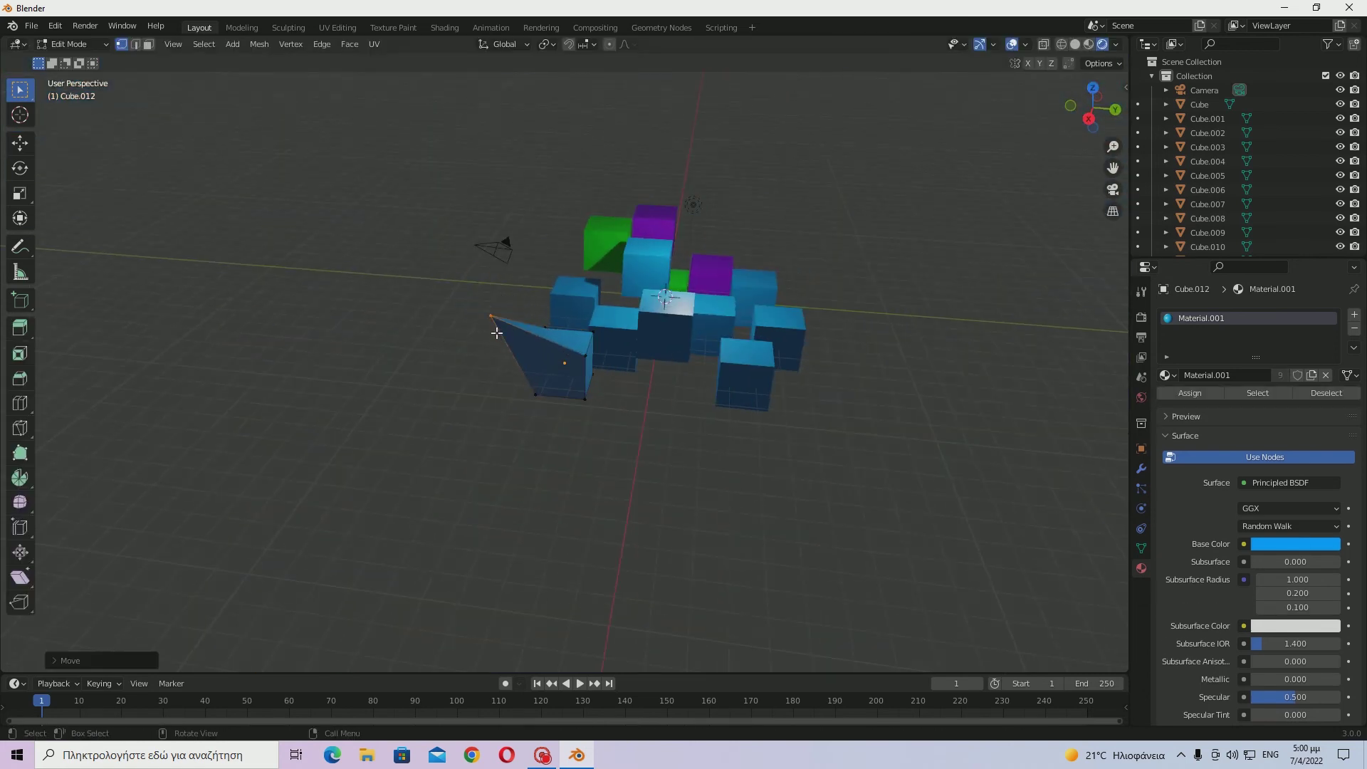
key(Tab)
- Examine the whole group of duplicated cubes from several angles and select the original green cube
middle_drag(595, 404, 568, 344)
middle_drag(497, 378, 353, 379)
drag(717, 387, 888, 473)
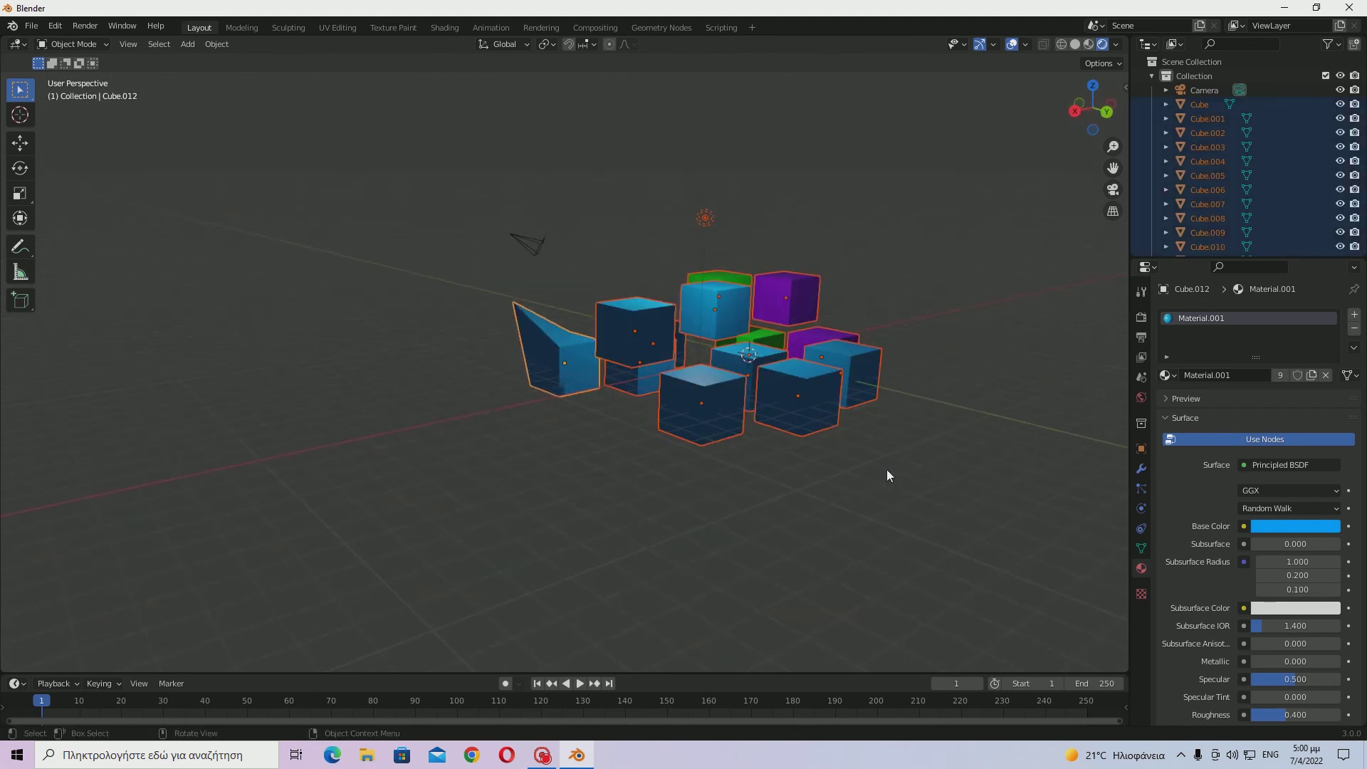
key(KP_Decimal)
click(830, 425)
middle_drag(830, 425, 778, 413)
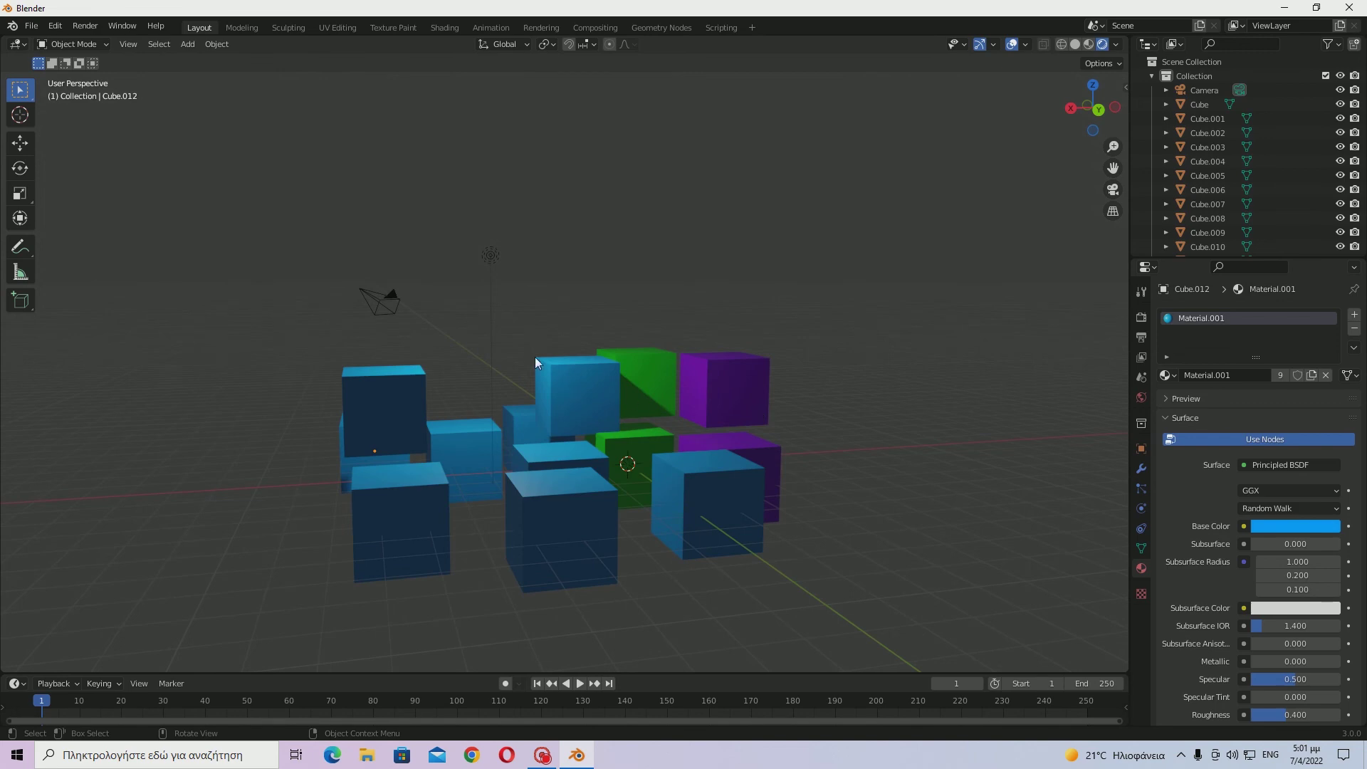
drag(805, 558, 805, 558)
middle_drag(805, 558, 660, 427)
click(559, 401)
key(KP_Decimal)
scroll(561, 403, down, 5)
scroll(660, 427, down, 3)
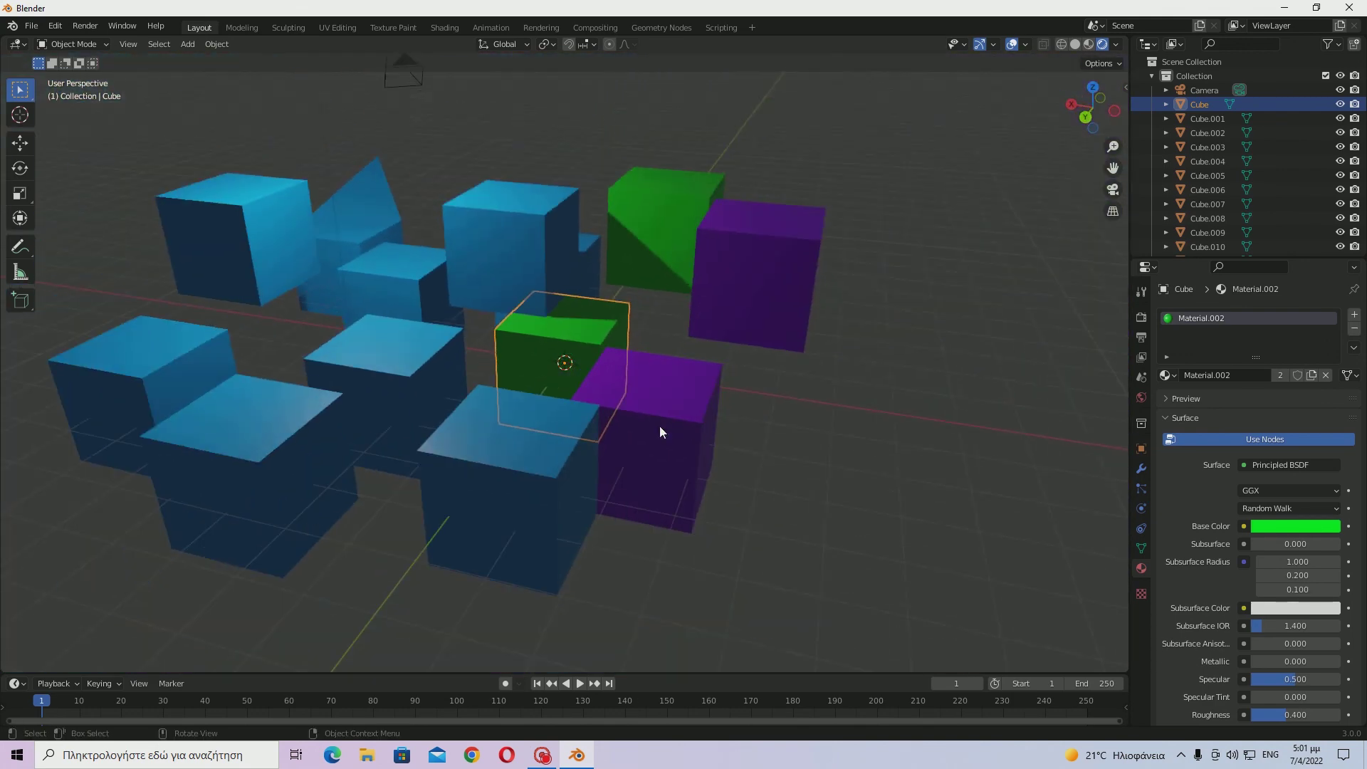